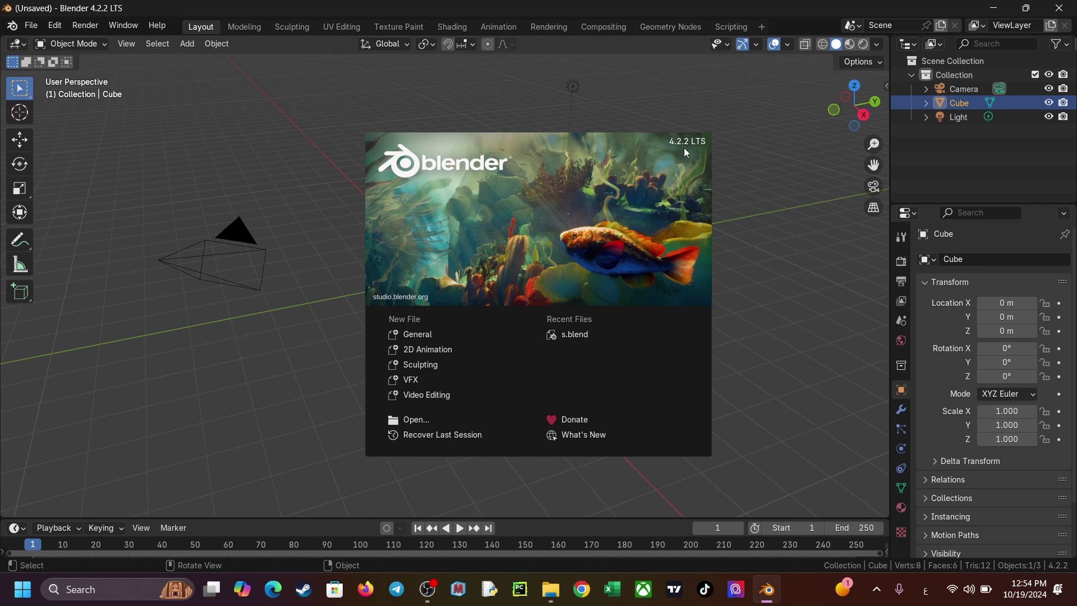
Step: Dismiss the splash screen and delete the default camera, cube and light
click(742, 232)
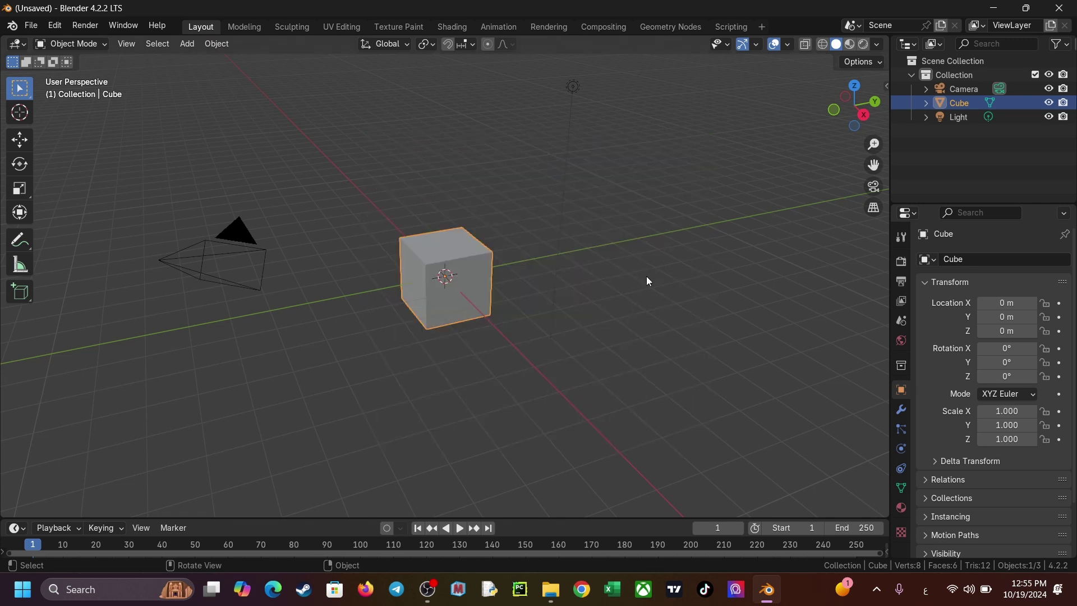
key(a)
key(x)
click(609, 273)
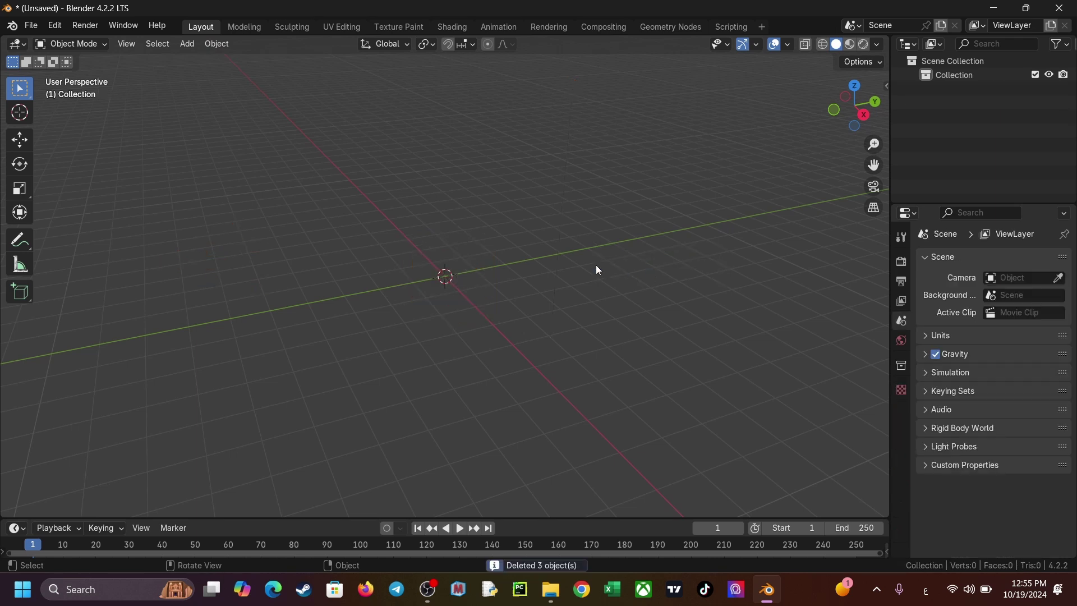
middle_drag(478, 256, 478, 251)
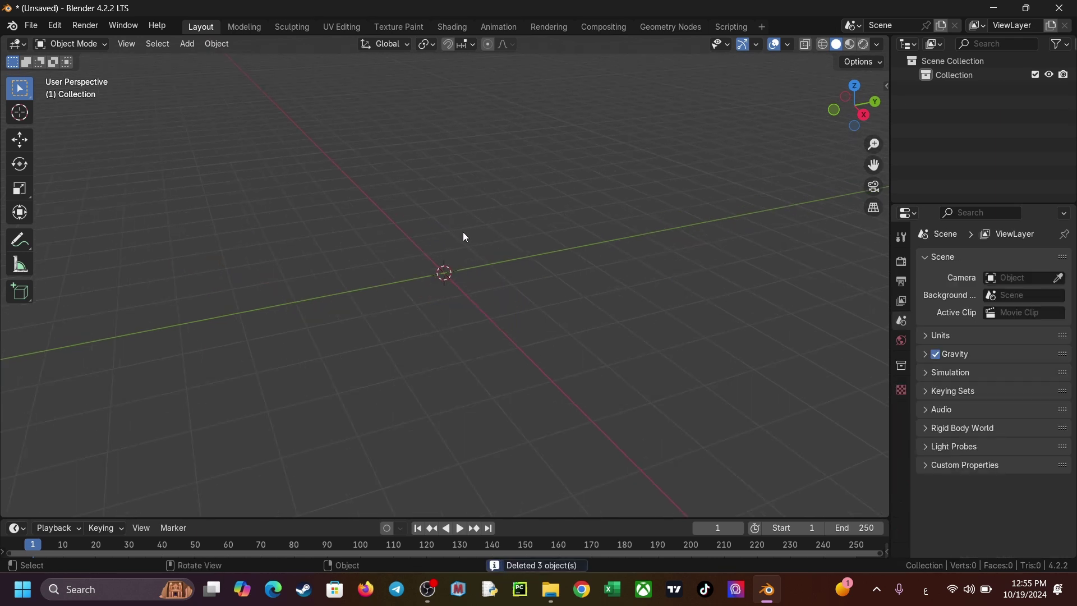
Step: Add a Suzanne monkey head and frame it from the front
key(shift+a)
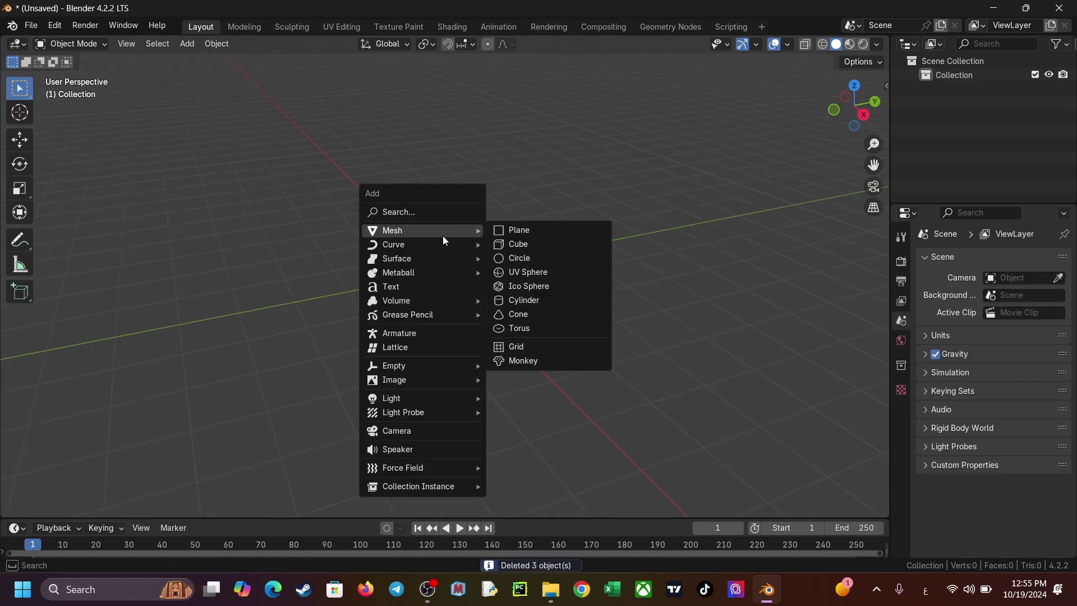
click(511, 362)
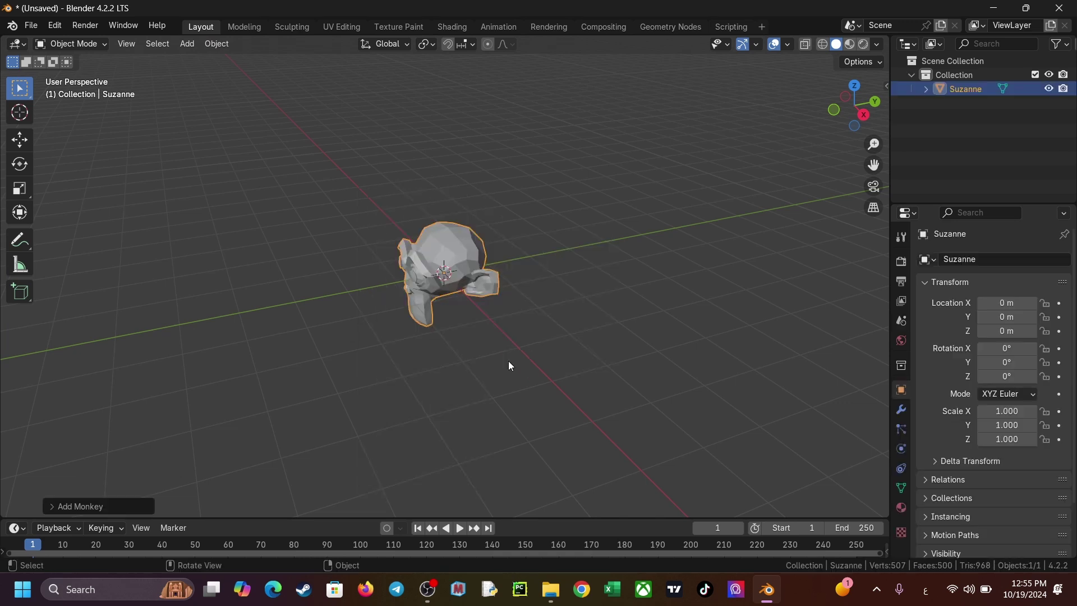
key(grave)
scroll(565, 346, up, 3)
middle_drag(527, 324, 629, 301)
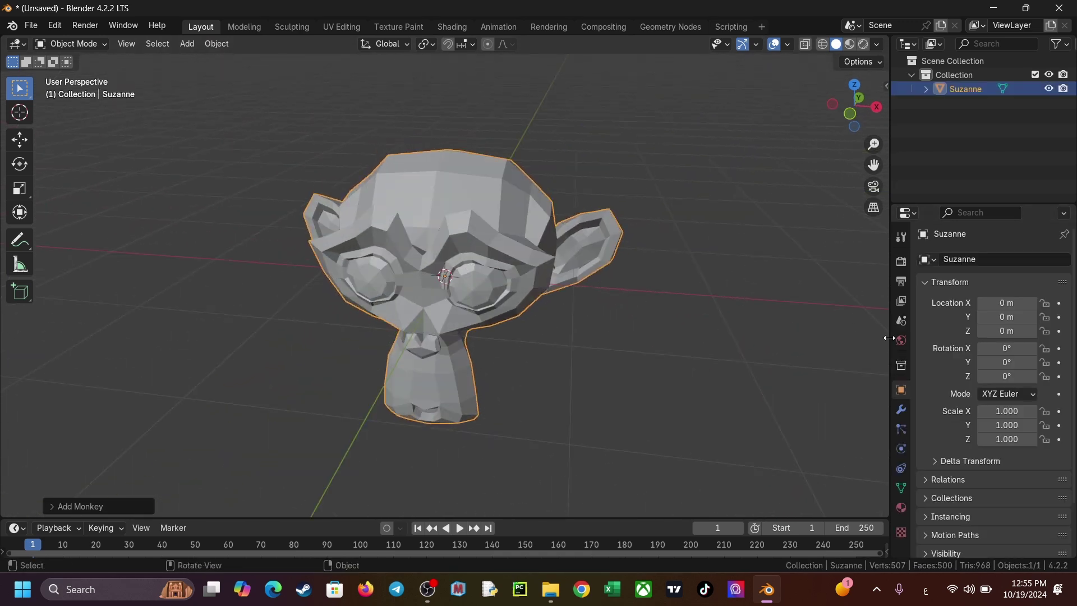
Step: Enlarge the Properties editor and show Suzanne's empty modifier settings
drag(889, 338, 753, 337)
click(759, 410)
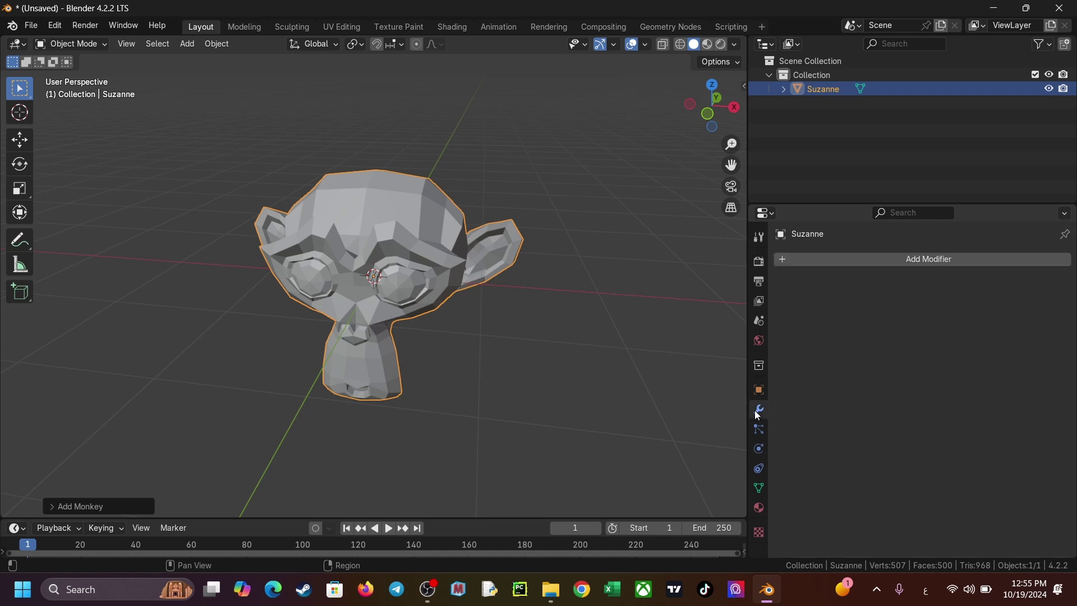
drag(835, 208, 852, 140)
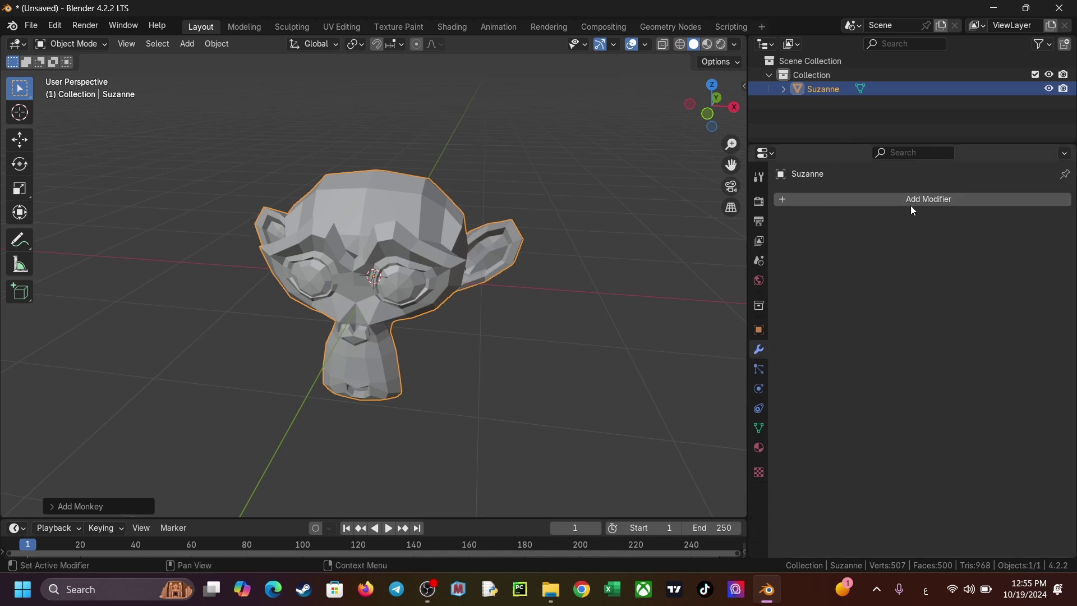
Step: Add a Remesh modifier from Generate, in Voxel mode at 0.1 m voxel size
click(934, 200)
mouse_move(872, 201)
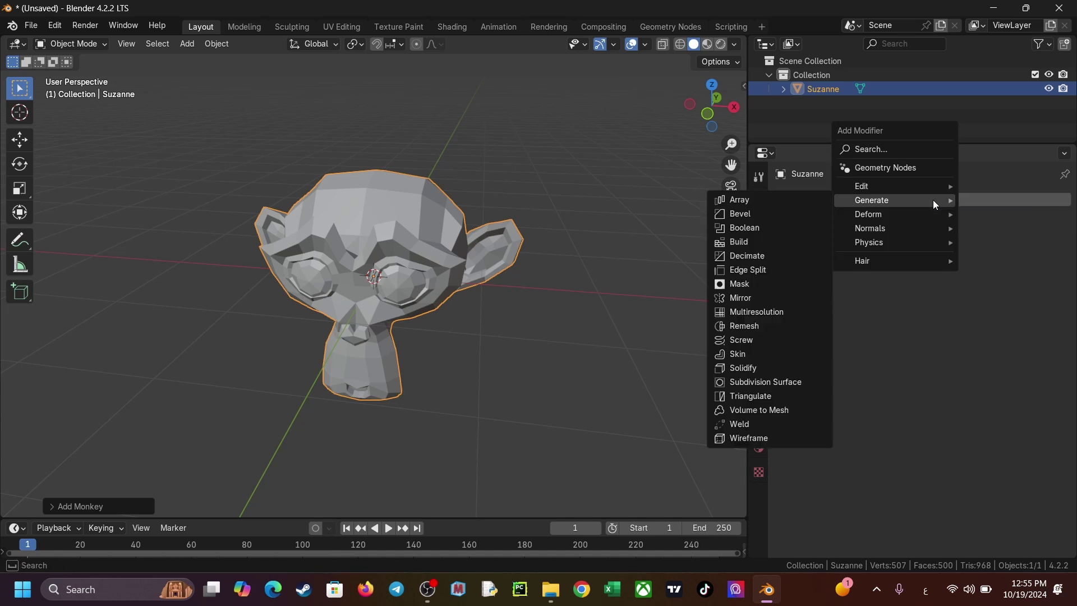
click(918, 200)
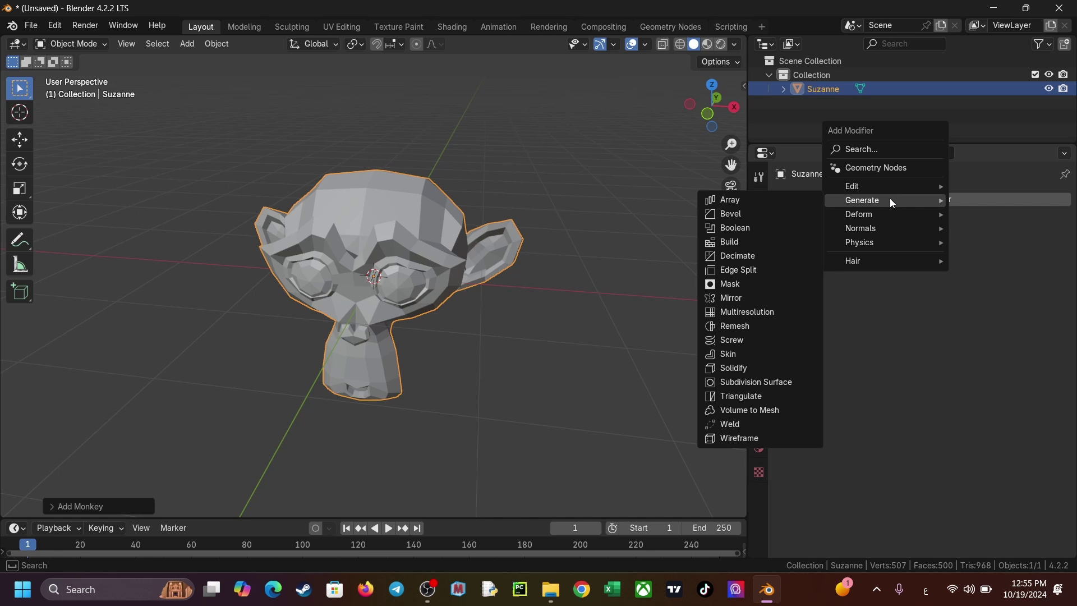
click(747, 328)
mouse_move(459, 318)
middle_down()
mouse_move(465, 308)
mouse_move(444, 298)
middle_up()
scroll(465, 308, up, 2)
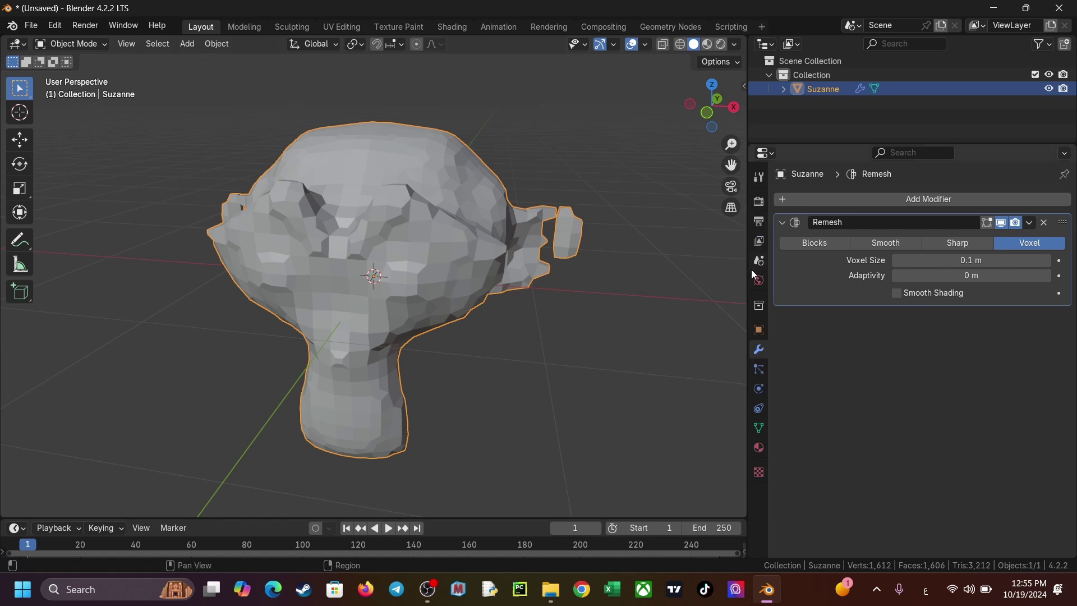
drag(750, 271, 634, 265)
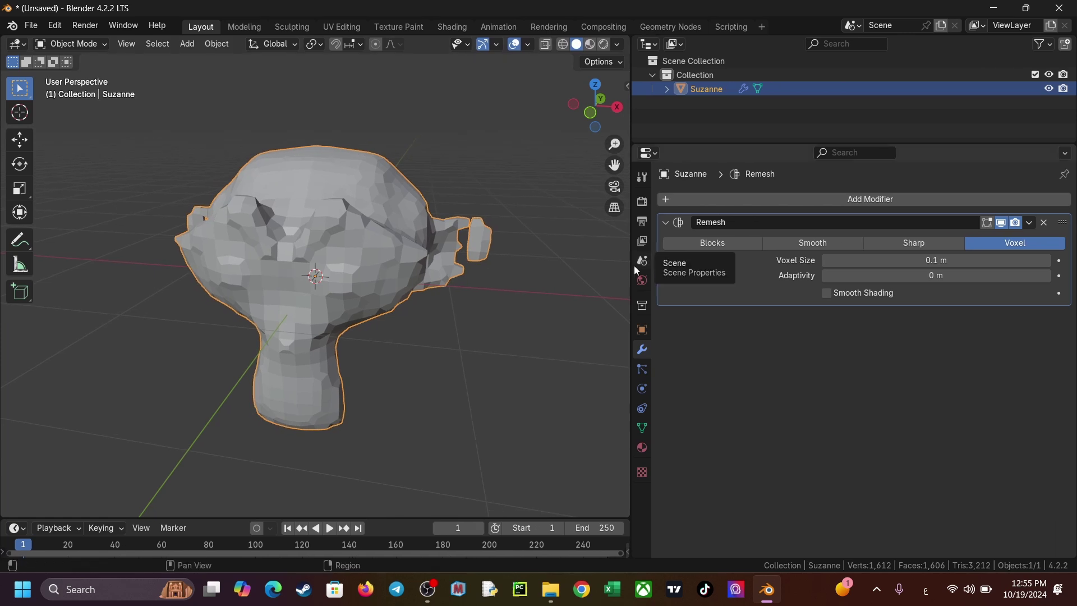
ctrl+scroll(704, 368, up, 1)
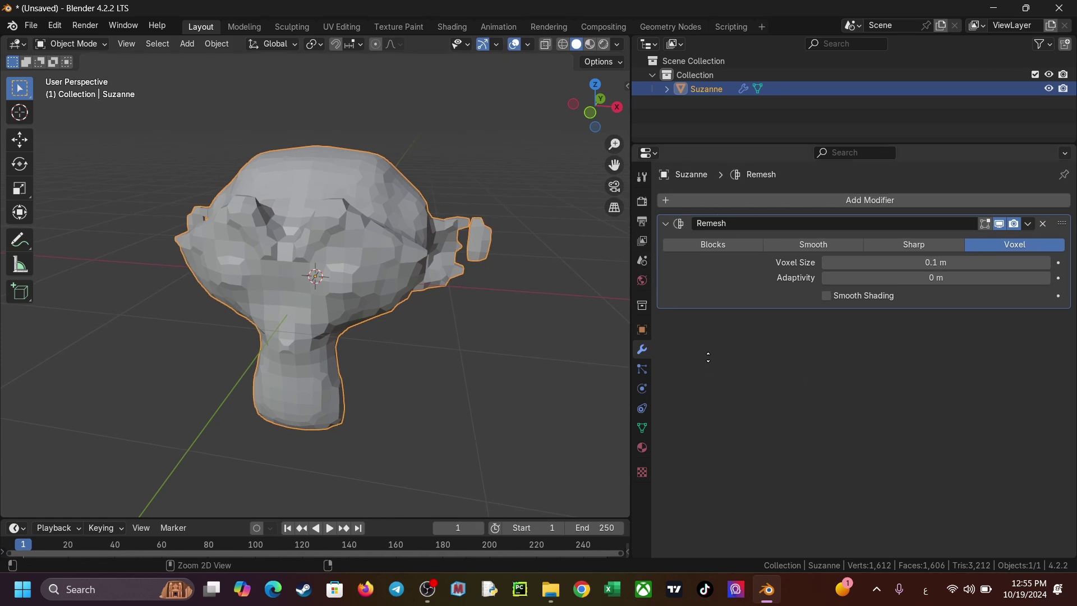
scroll(480, 314, up, 2)
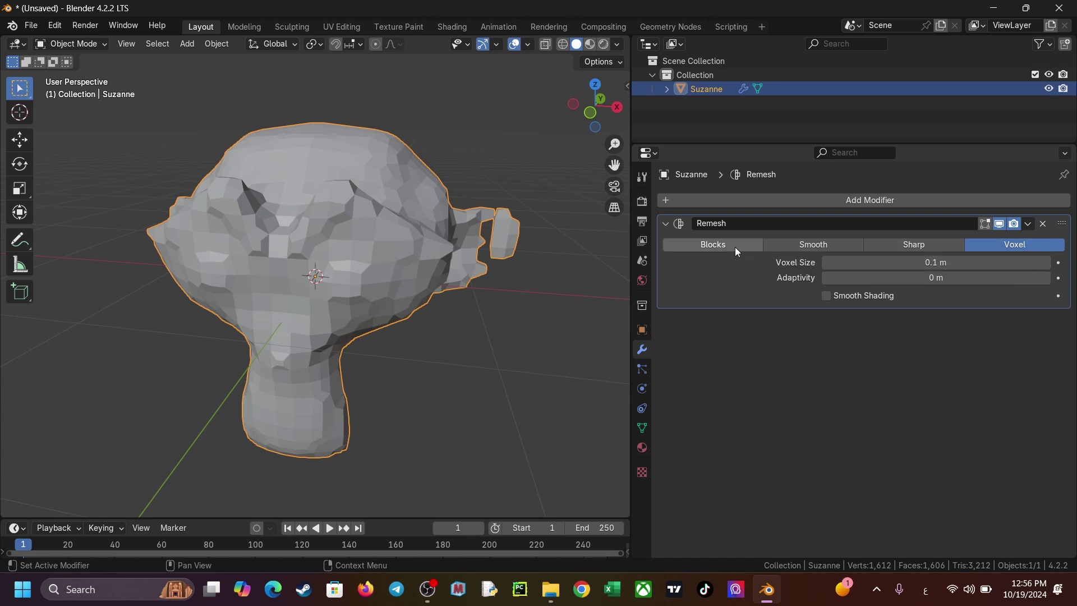
Step: Switch the Remesh to Blocks mode and enable cavity shading of type Both
click(708, 247)
middle_drag(264, 306, 297, 300)
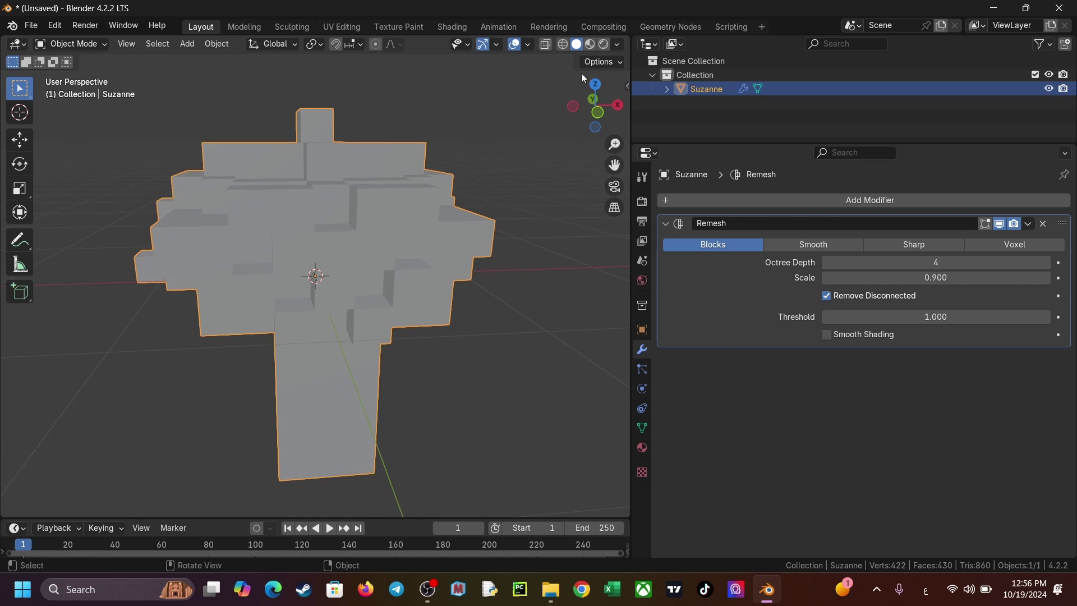
click(618, 44)
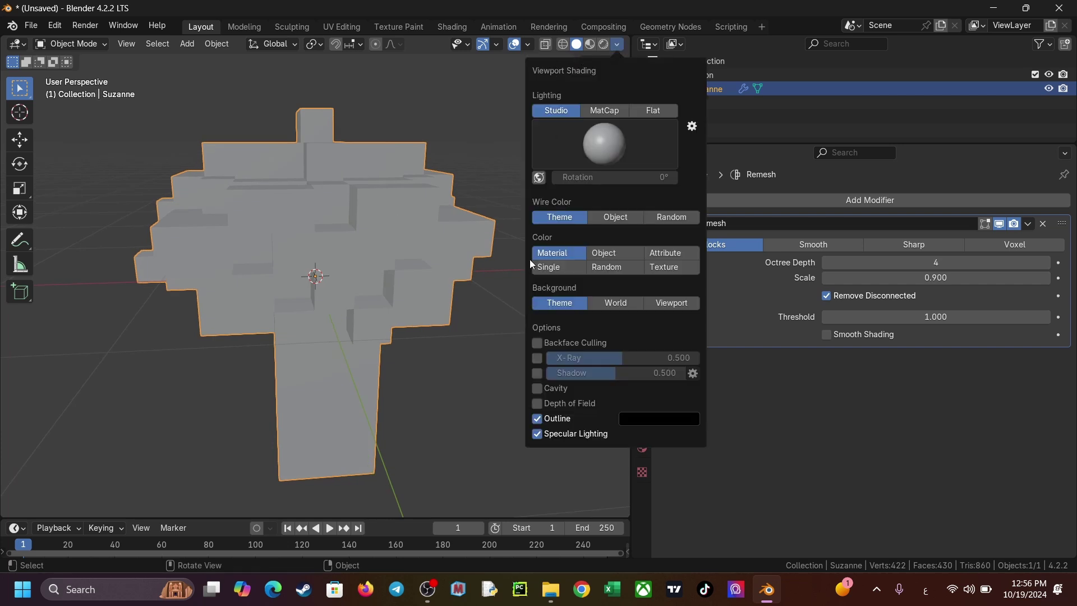
click(537, 389)
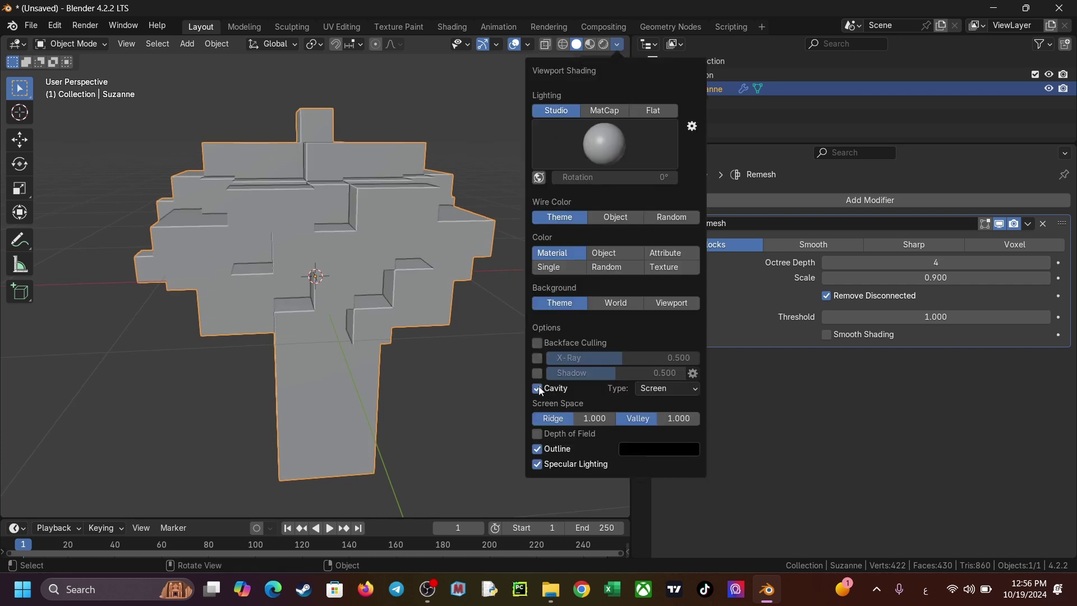
click(693, 388)
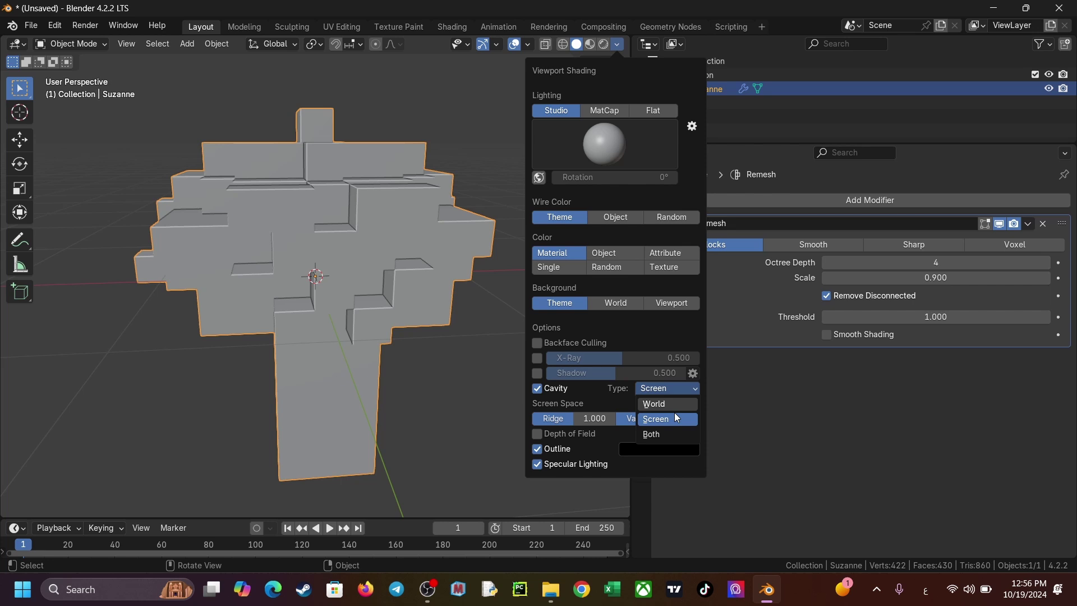
click(655, 435)
mouse_move(325, 383)
middle_down()
mouse_move(392, 375)
mouse_move(578, 297)
mouse_move(487, 282)
mouse_move(268, 298)
mouse_move(286, 294)
mouse_move(200, 287)
mouse_move(349, 312)
mouse_move(406, 292)
mouse_move(235, 295)
mouse_move(580, 298)
mouse_move(427, 306)
middle_up()
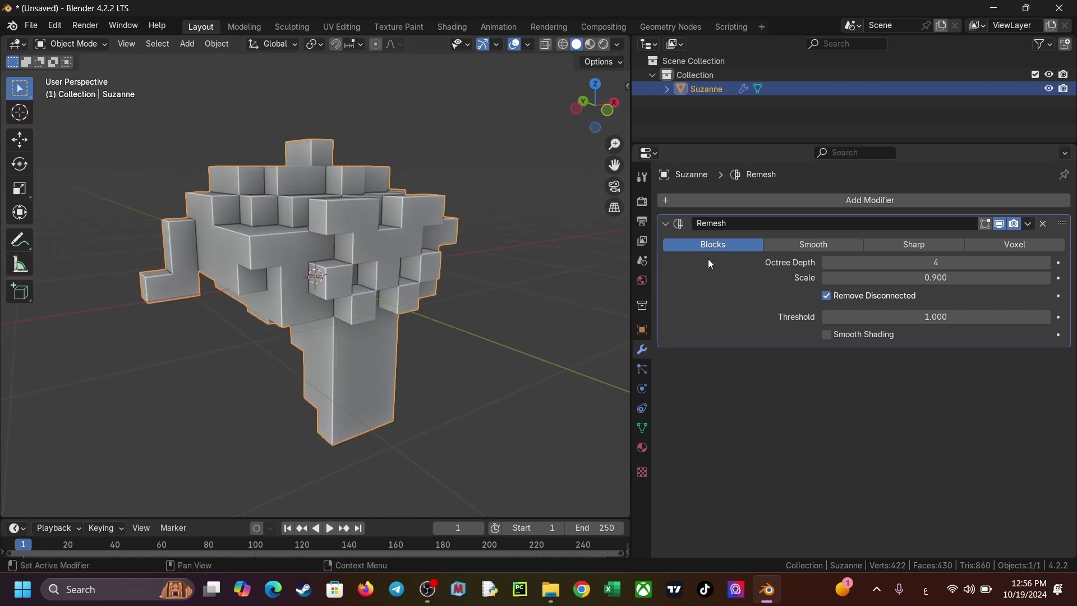
middle_drag(317, 311, 133, 317)
click(1029, 224)
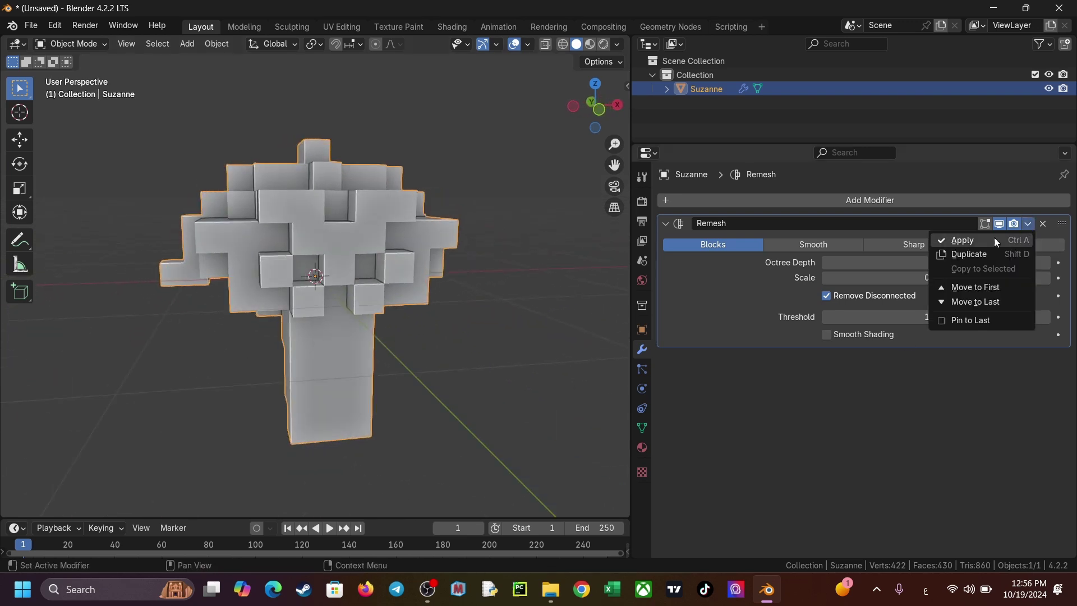
click(959, 236)
mouse_move(424, 327)
middle_down()
mouse_move(142, 320)
mouse_move(297, 323)
middle_up()
key(Tab)
key(Tab)
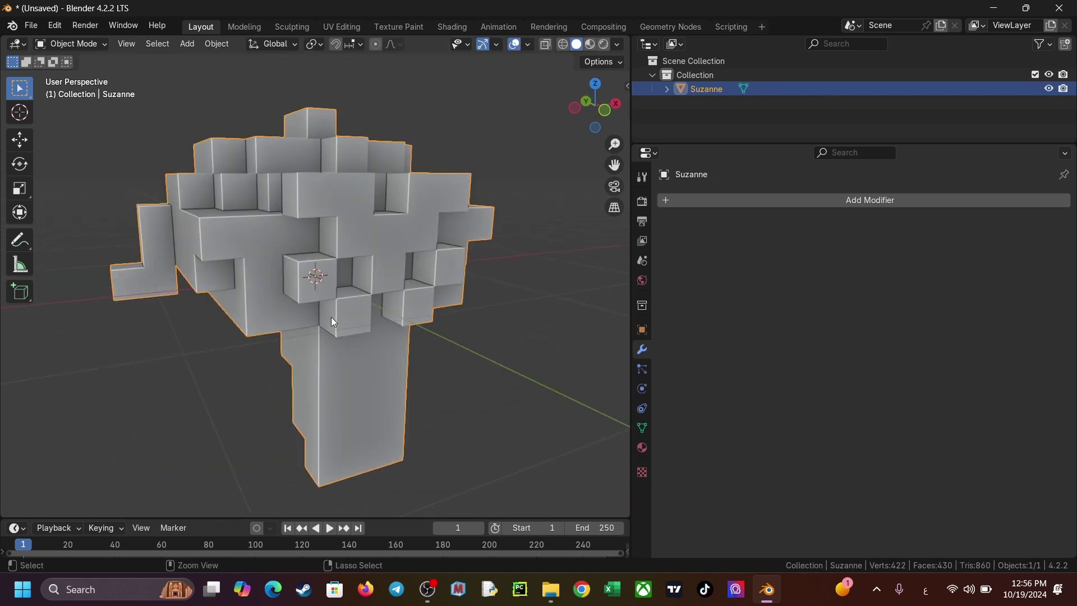
key(ctrl+z)
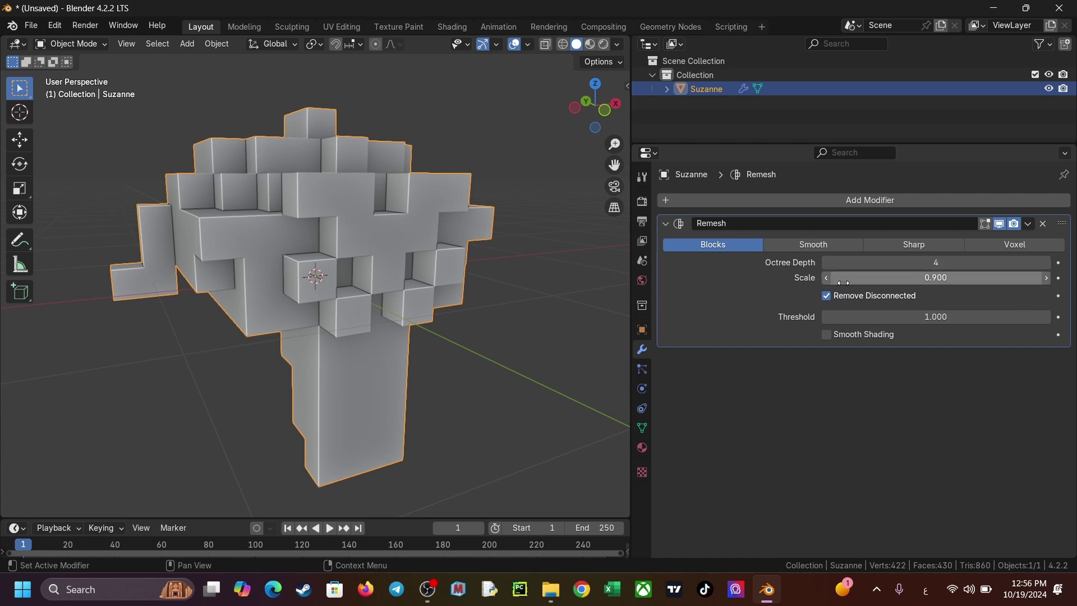
Step: Set the Remesh octree depth to 6 and scale to 0.903
click(1046, 262)
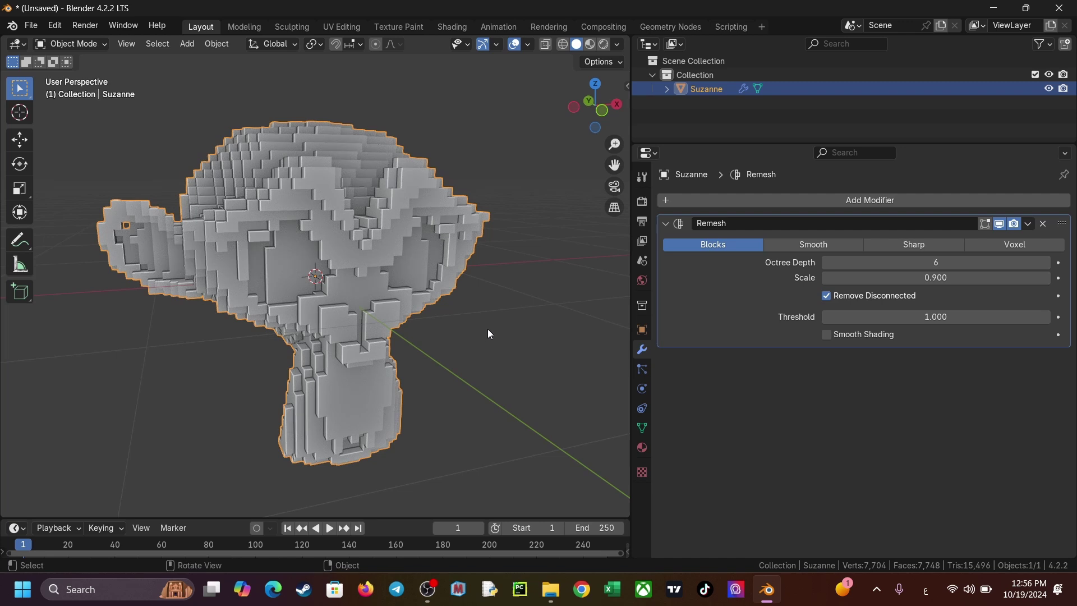
click(1046, 262)
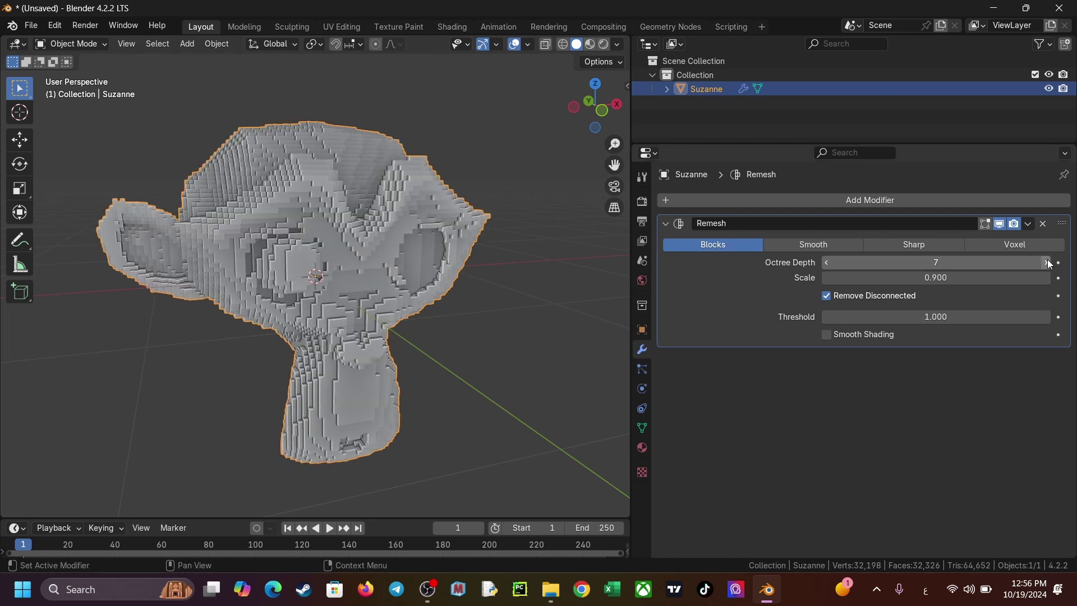
mouse_move(466, 359)
middle_down()
mouse_move(446, 369)
mouse_move(409, 359)
middle_up()
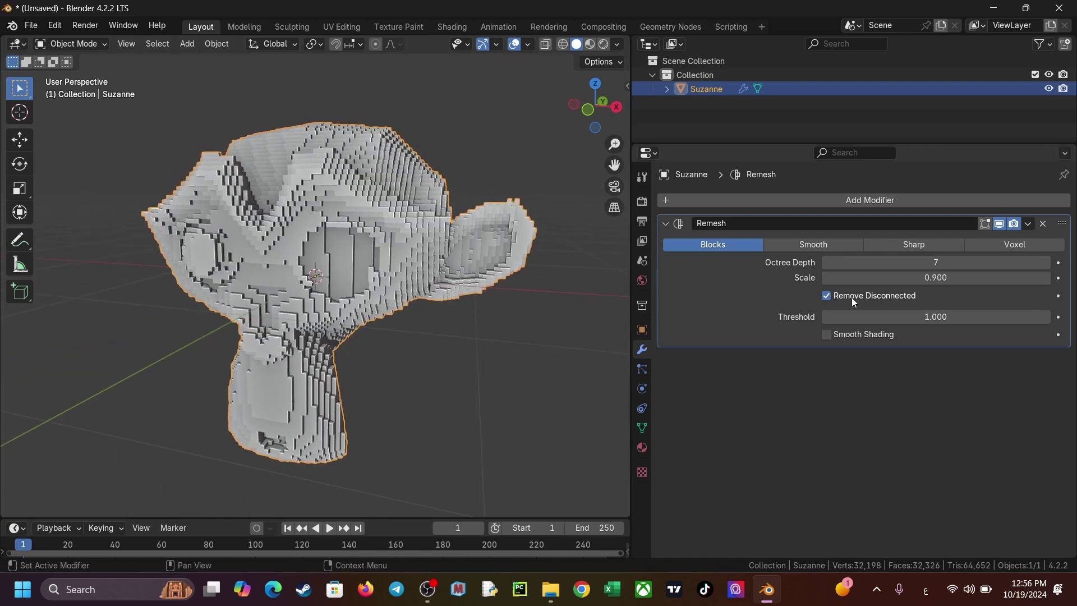
drag(912, 279, 916, 279)
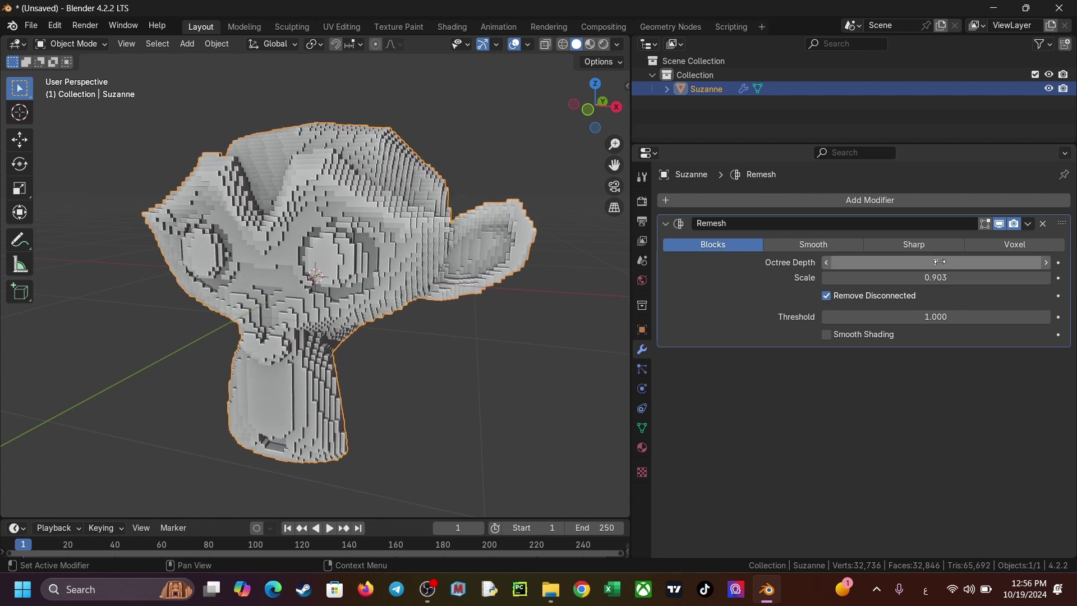
click(942, 262)
text(6)
key(Return)
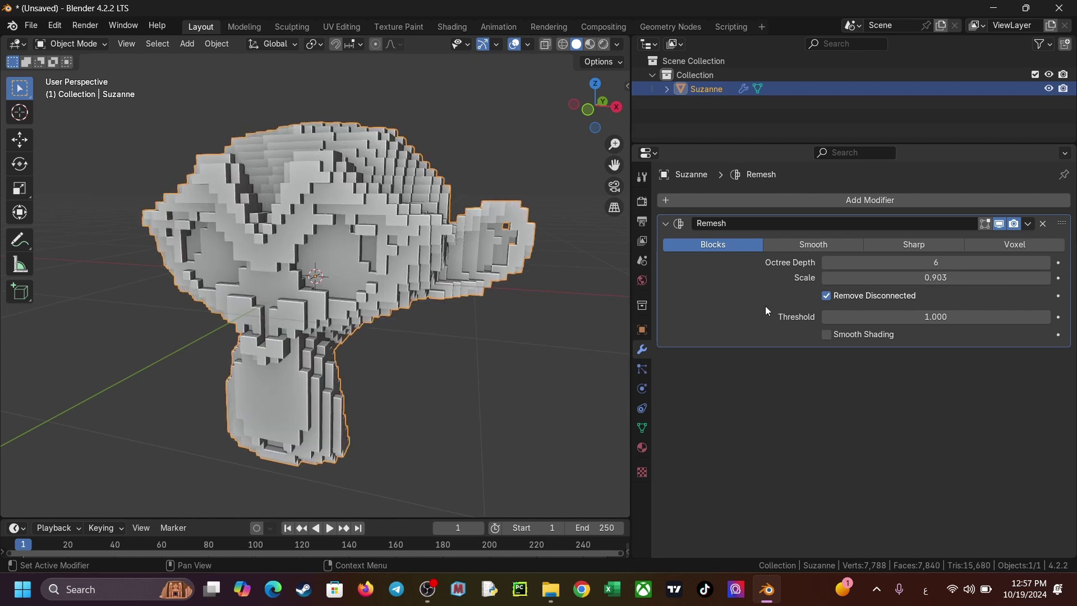
middle_drag(393, 396, 432, 393)
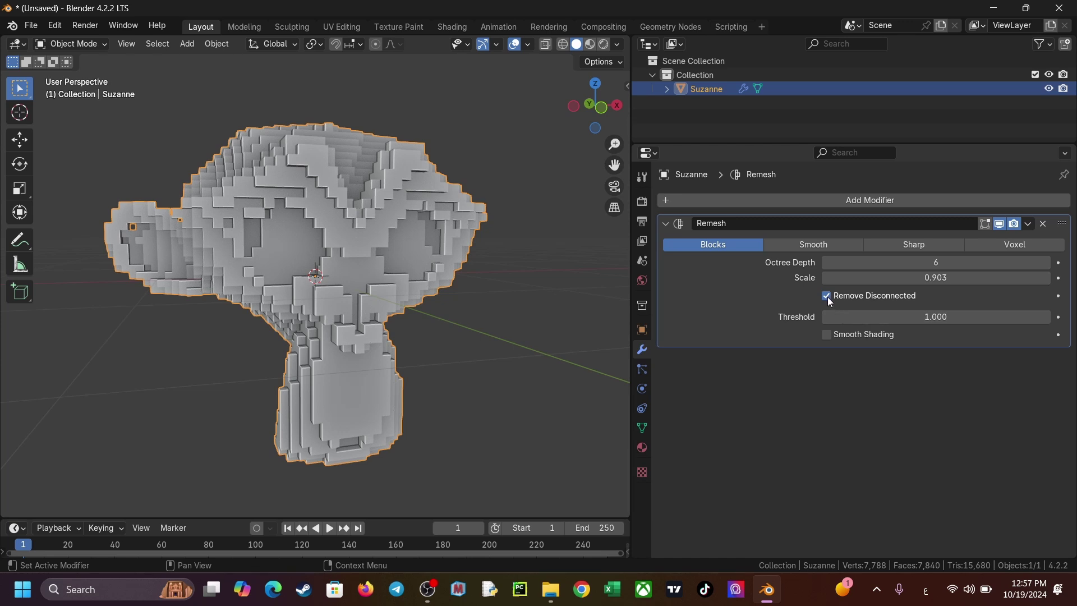
Step: Turn Remove Disconnected off, then back on, comparing Suzanne's blocks
click(827, 296)
middle_drag(389, 356, 359, 355)
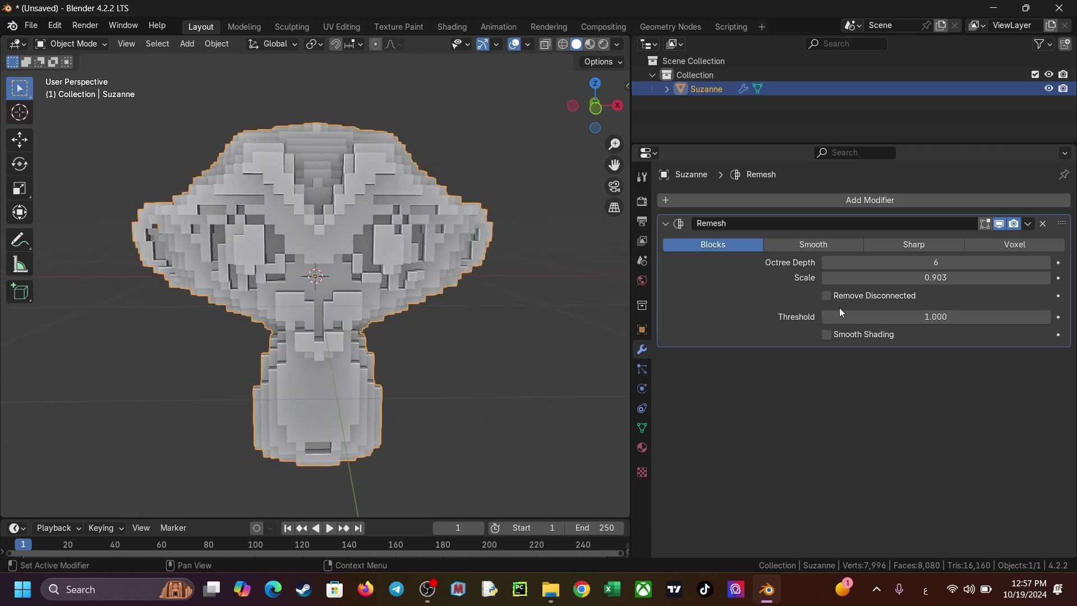
click(827, 297)
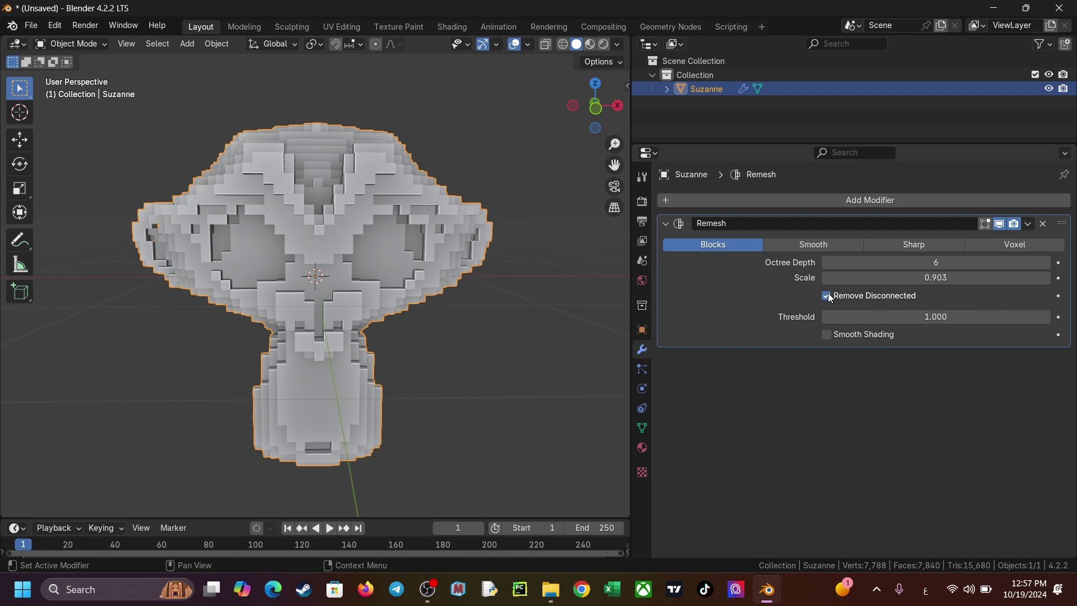
mouse_move(431, 375)
middle_down()
mouse_move(385, 373)
mouse_move(433, 379)
middle_up()
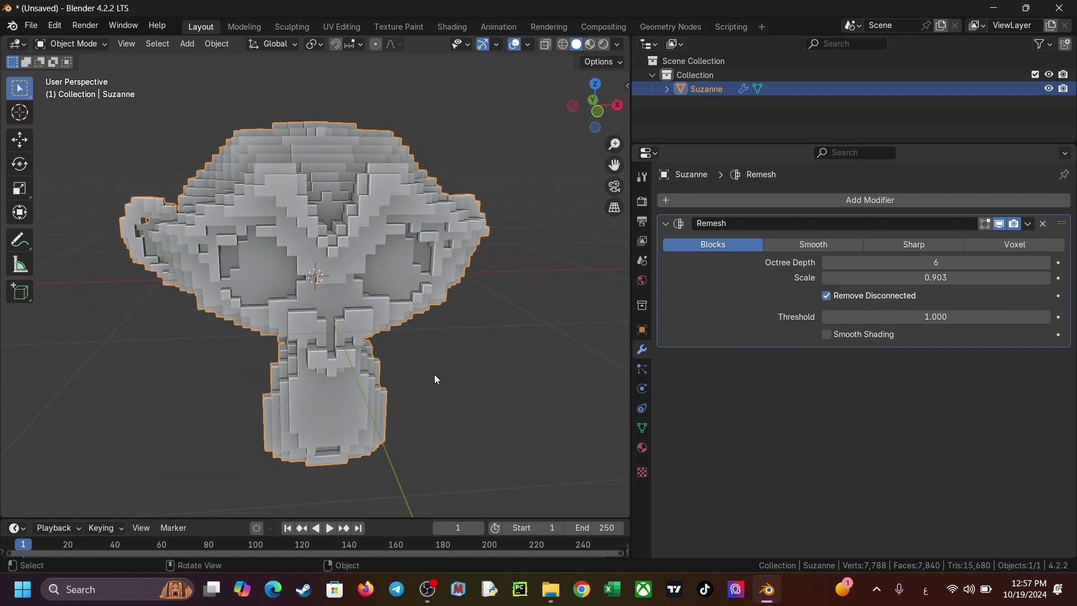
Step: Hide the Remesh in the viewport and join the timeline into the 3D view
click(1001, 224)
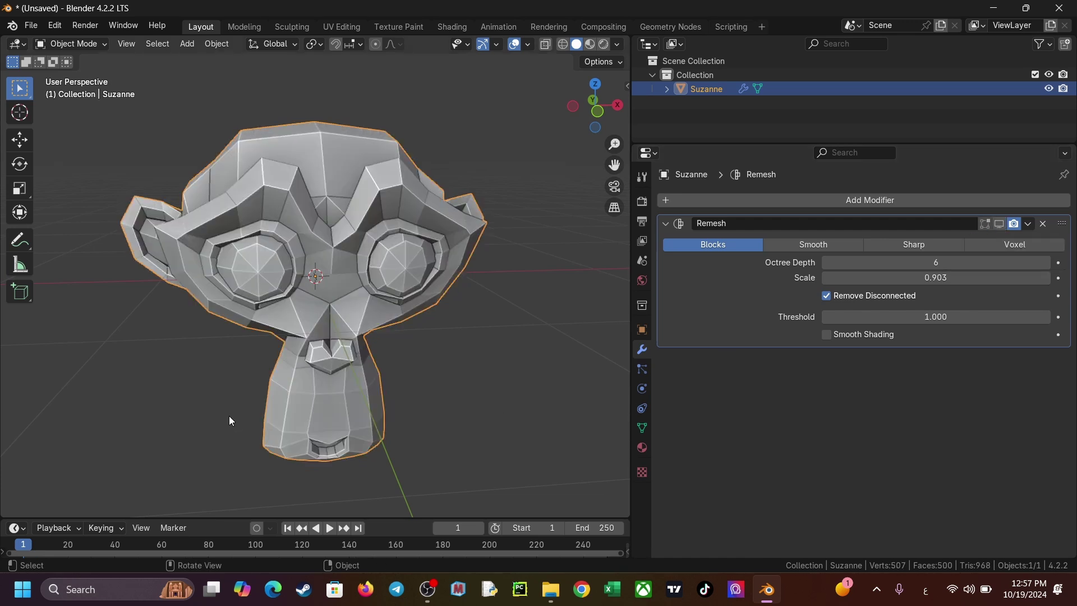
mouse_move(229, 416)
middle_down()
mouse_move(298, 281)
mouse_move(354, 428)
middle_up()
right_click(377, 519)
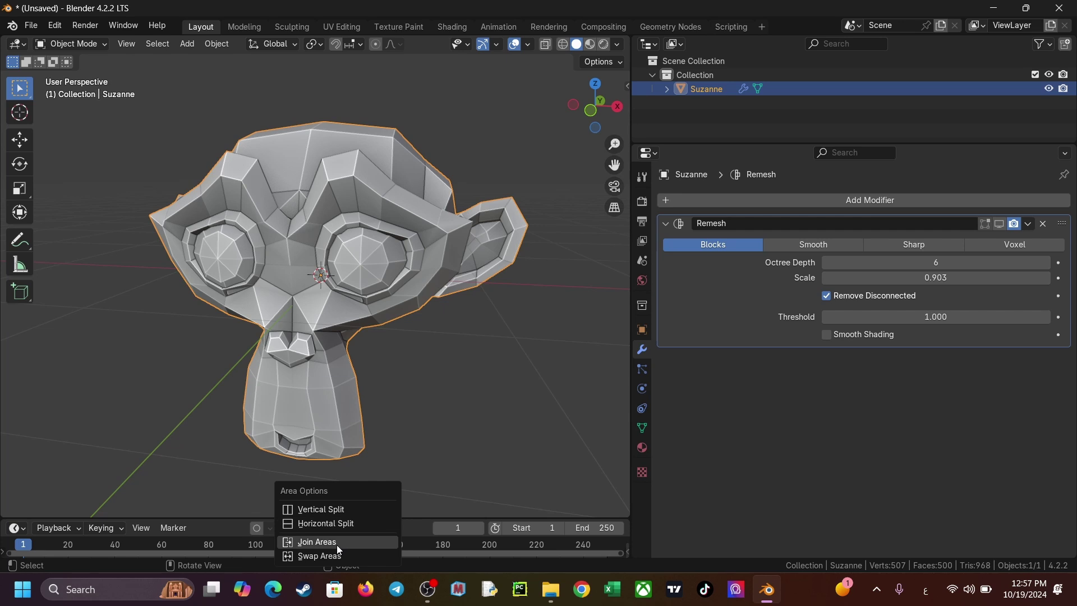
click(336, 544)
click(341, 420)
middle_drag(342, 424, 378, 374)
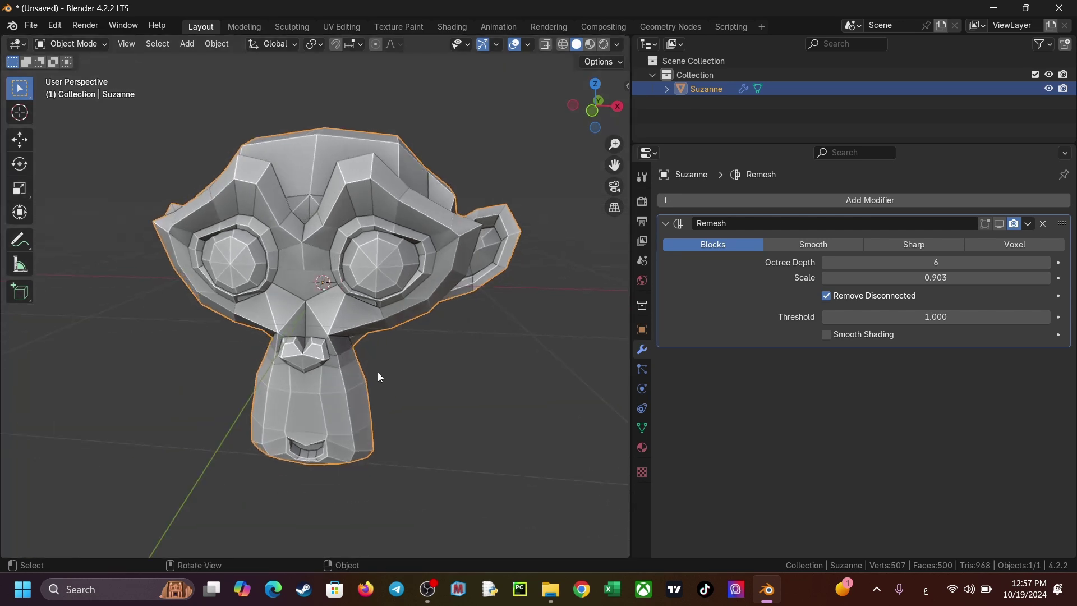
key(Tab)
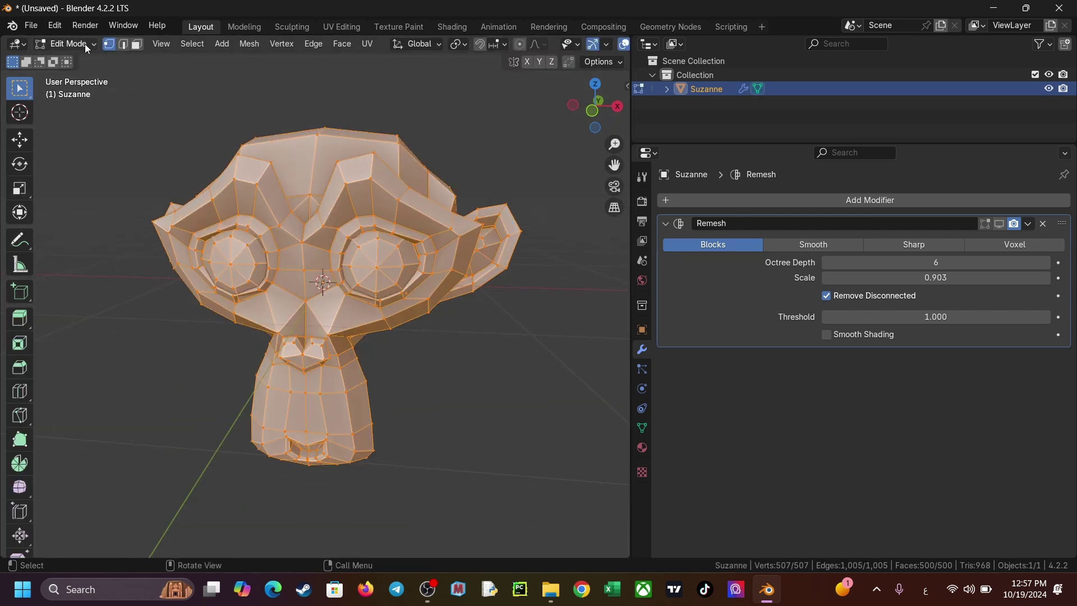
mouse_move(416, 250)
middle_down()
mouse_move(290, 274)
mouse_move(399, 306)
middle_up()
click(342, 258)
key(l)
key(g)
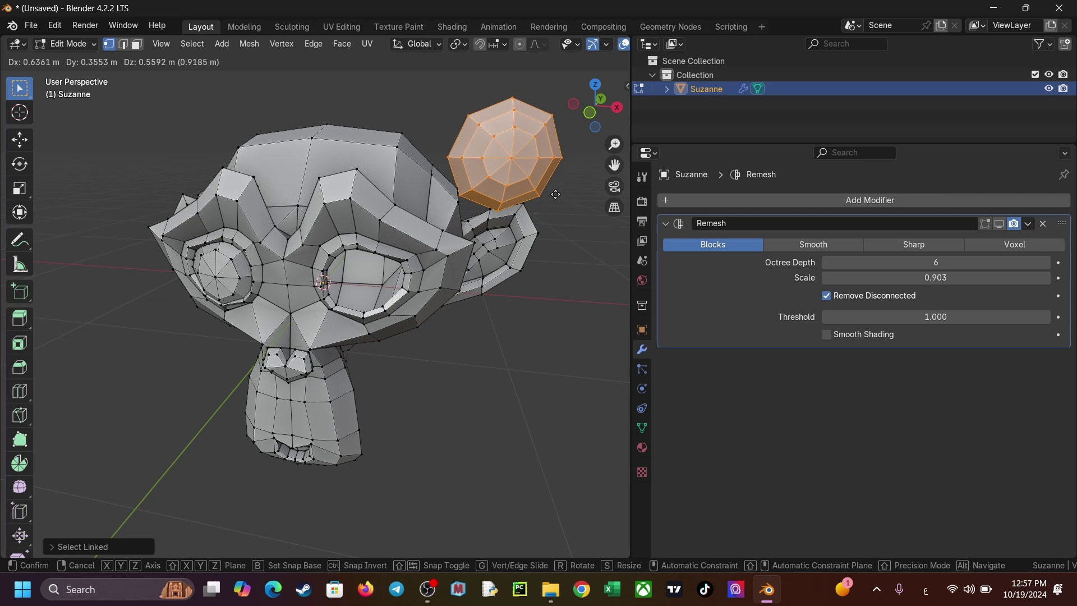
key(Escape)
middle_drag(263, 284, 180, 288)
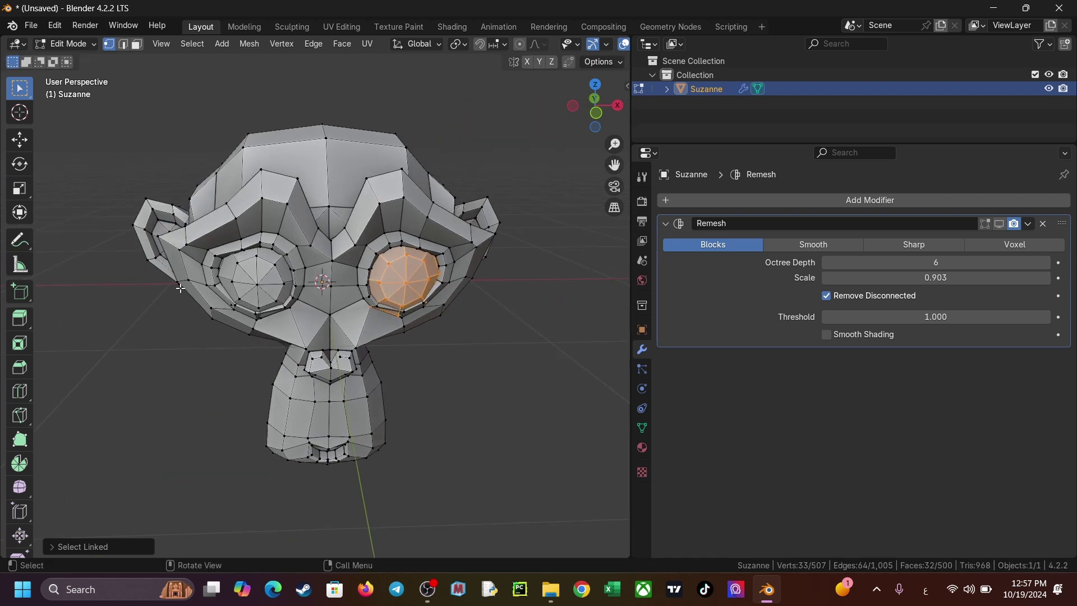
click(258, 279)
key(ctrl+l)
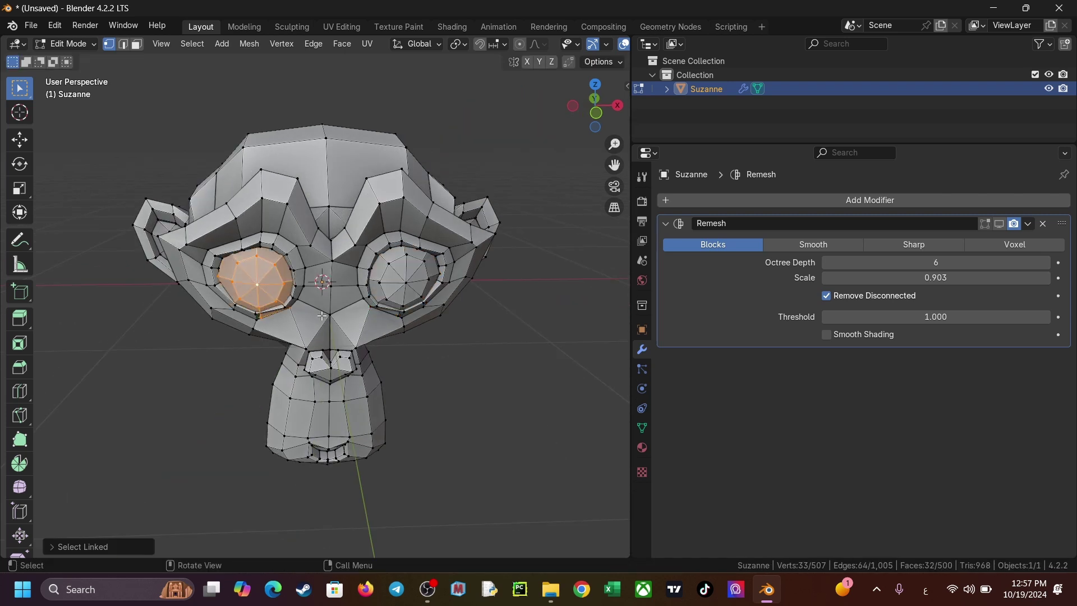
key(g)
key(Escape)
key(Tab)
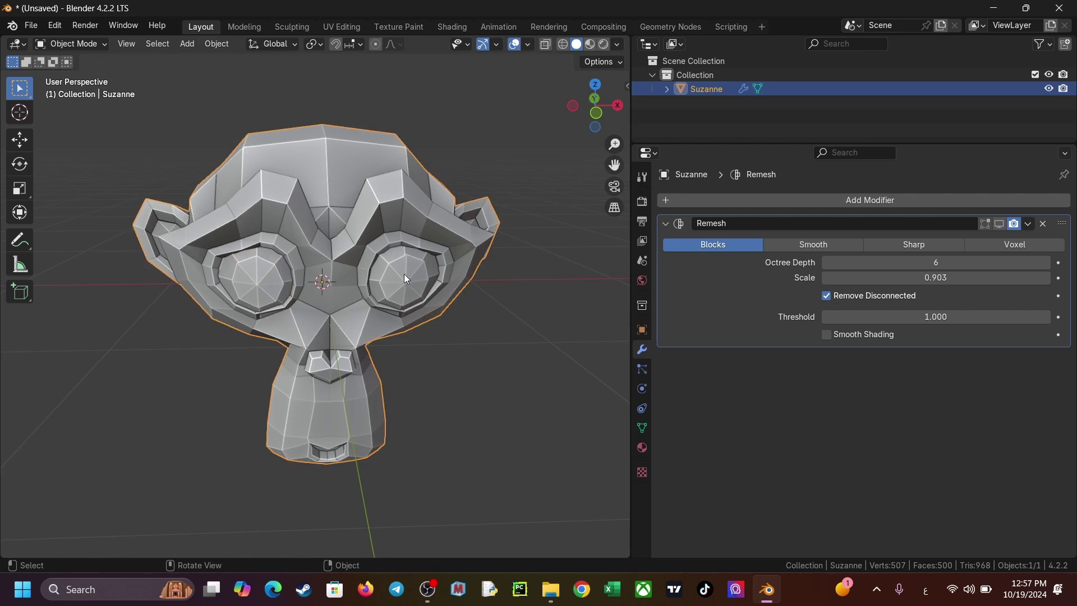
mouse_move(404, 274)
middle_down()
mouse_move(366, 276)
mouse_move(535, 306)
middle_up()
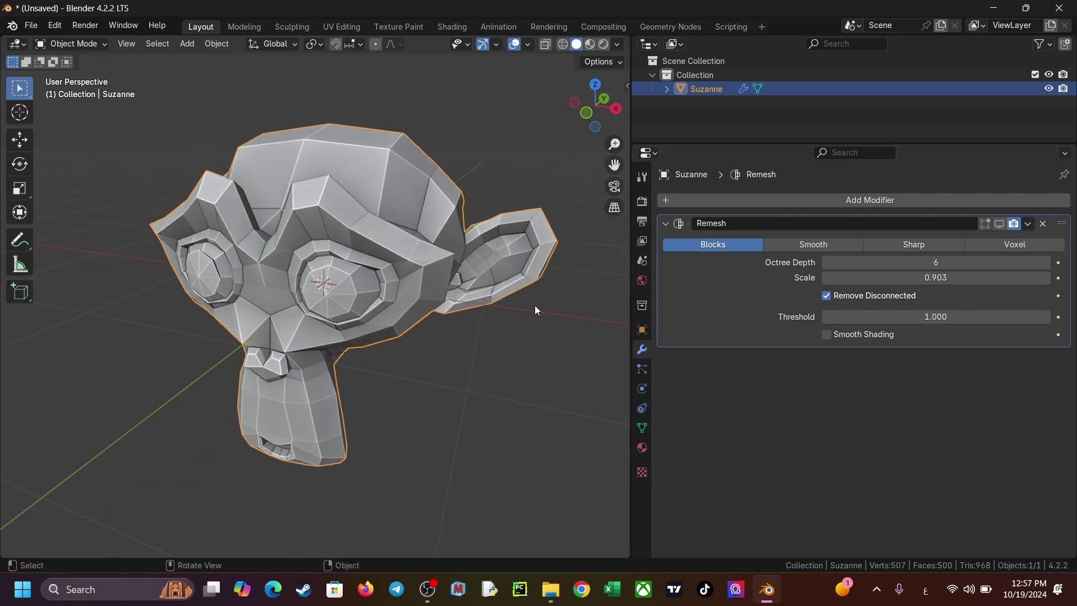
Step: Show the Remesh in the viewport again with Remove Disconnected turned off
click(1000, 224)
middle_drag(456, 264, 485, 268)
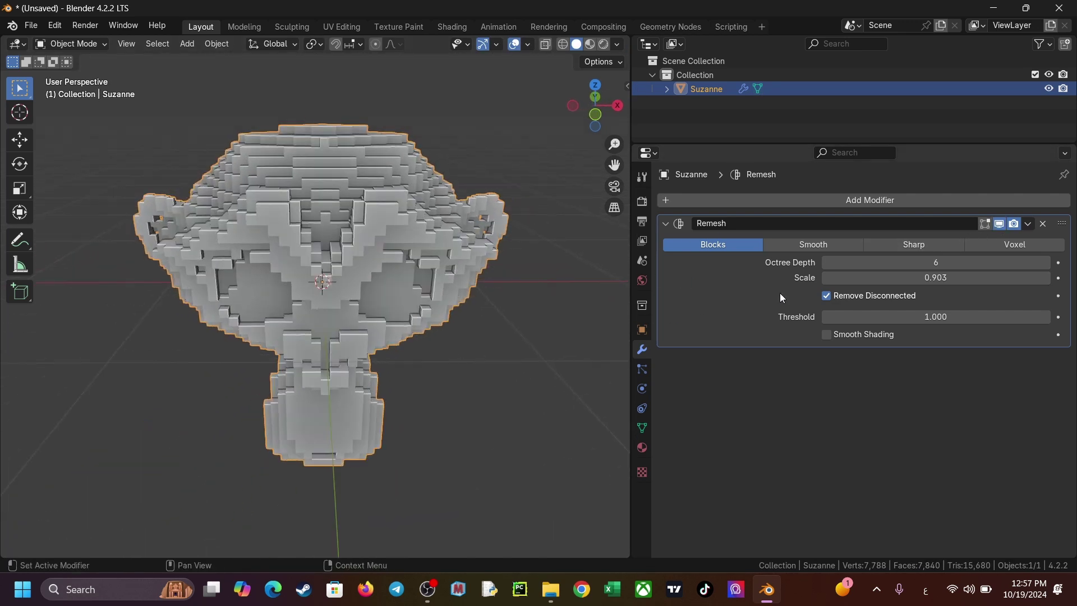
click(826, 297)
mouse_move(440, 335)
middle_down()
mouse_move(470, 328)
mouse_move(457, 328)
middle_up()
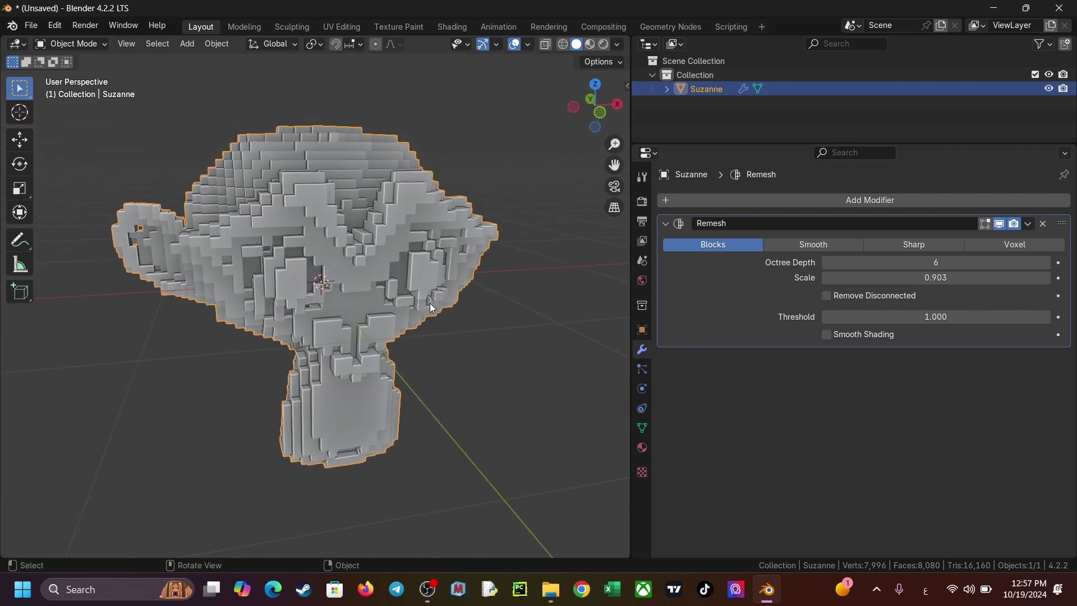
mouse_move(432, 308)
middle_down()
mouse_move(365, 306)
mouse_move(437, 306)
middle_up()
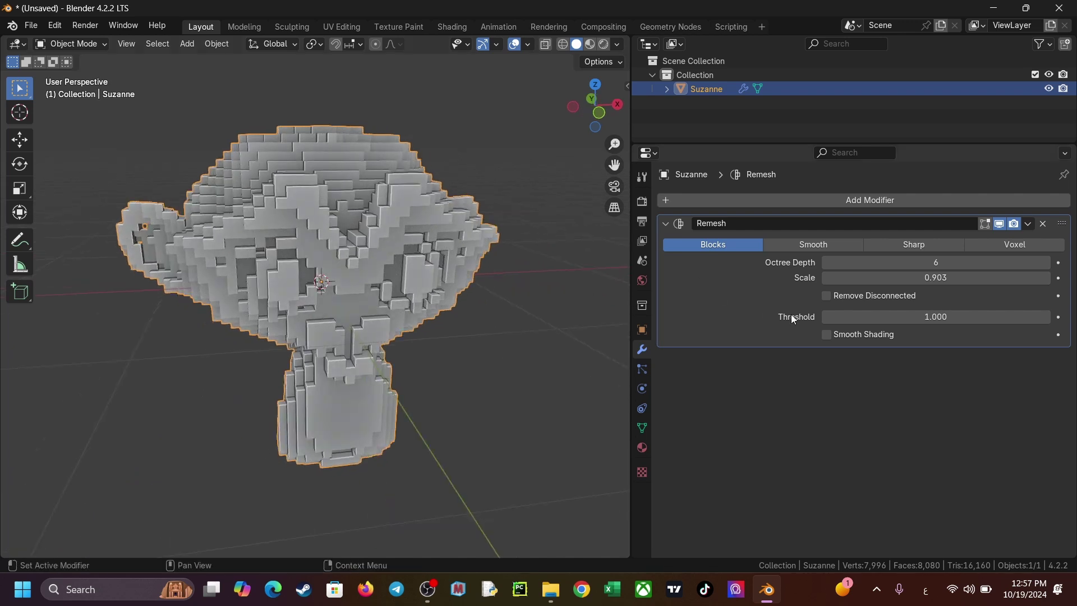
Step: Raise Octree Depth to 8, toggling Remove Disconnected on and back off
click(1046, 263)
mouse_move(486, 307)
middle_down()
mouse_move(485, 296)
mouse_move(578, 307)
middle_up()
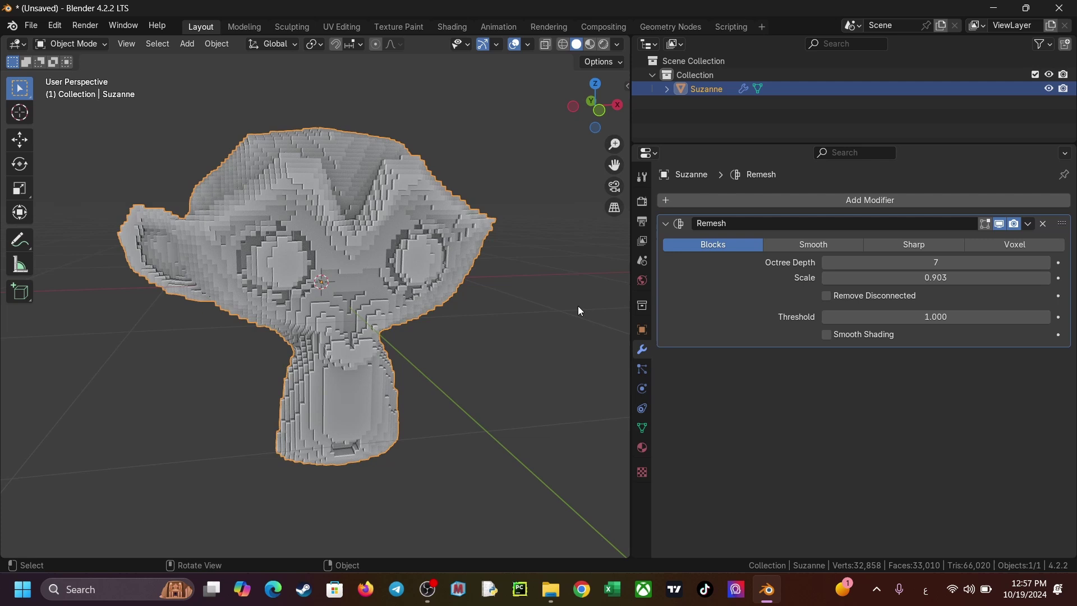
click(827, 296)
middle_drag(369, 322, 389, 325)
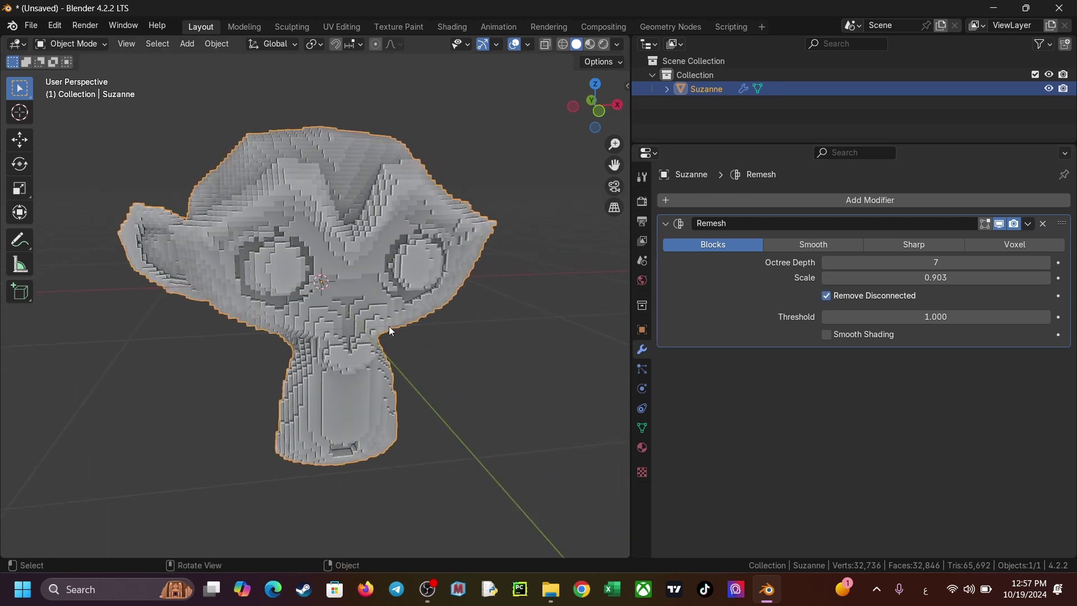
click(825, 296)
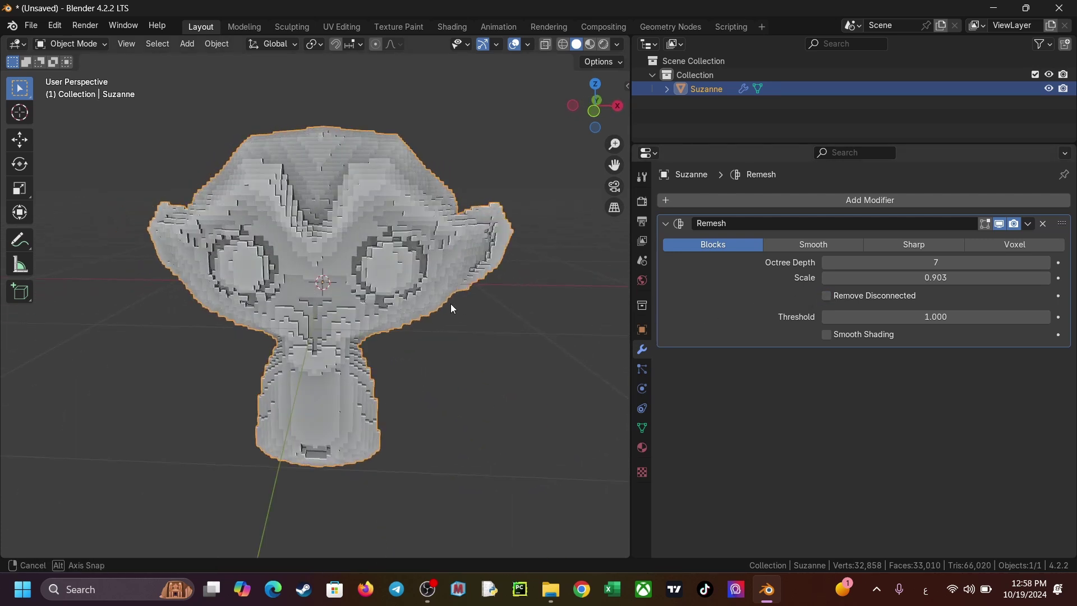
middle_drag(450, 304, 589, 292)
click(1047, 262)
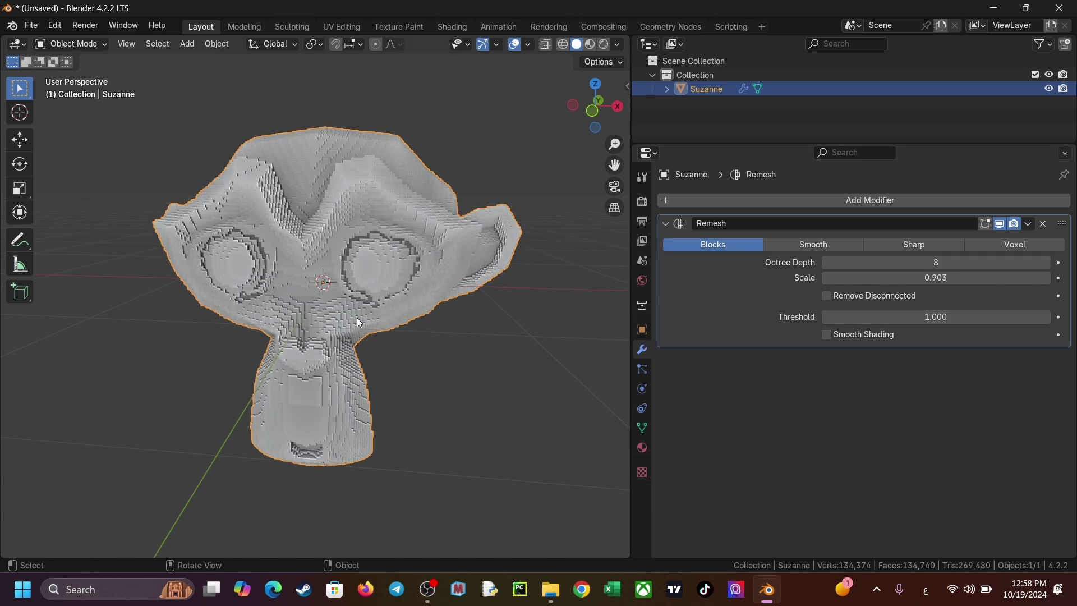
middle_drag(357, 317, 291, 311)
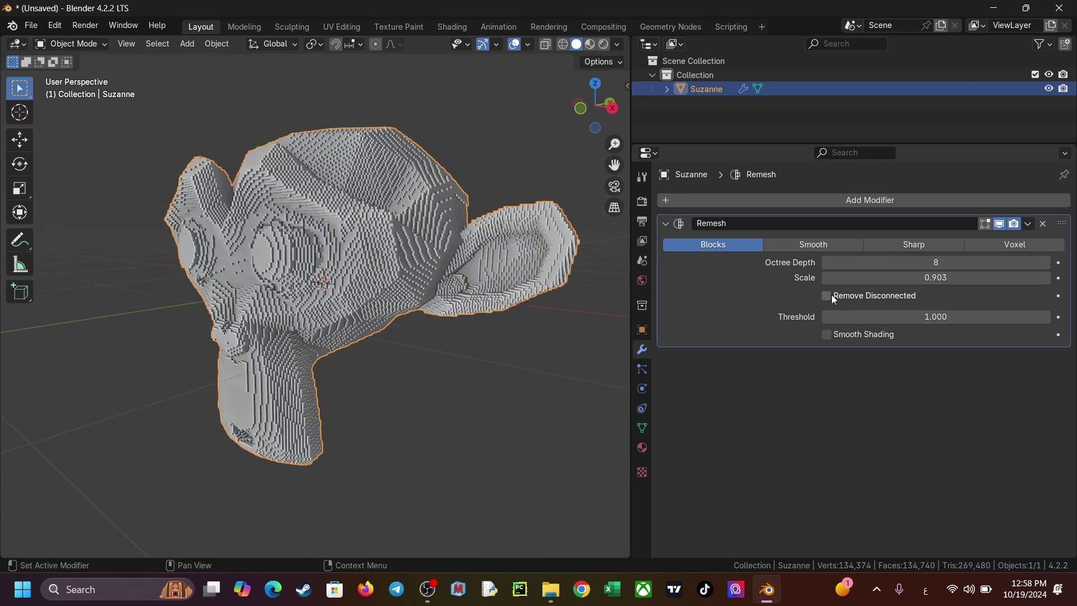
Step: Enable Smooth Shading on the Remesh and set Octree Depth to 7
click(828, 335)
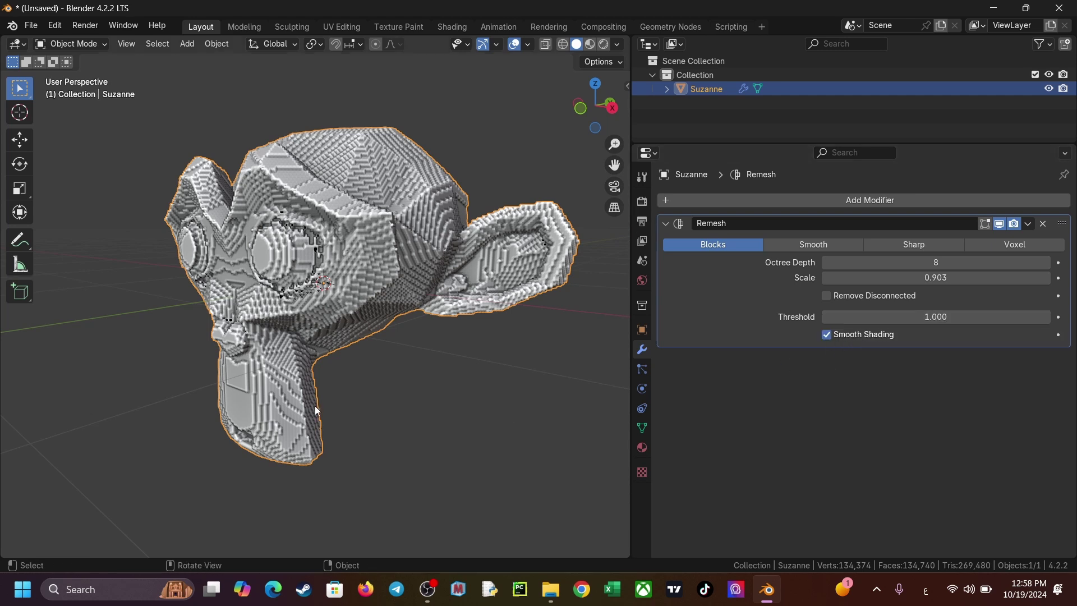
mouse_move(314, 406)
middle_down()
mouse_move(402, 396)
mouse_move(388, 389)
mouse_move(416, 358)
mouse_move(348, 365)
mouse_move(529, 376)
middle_up()
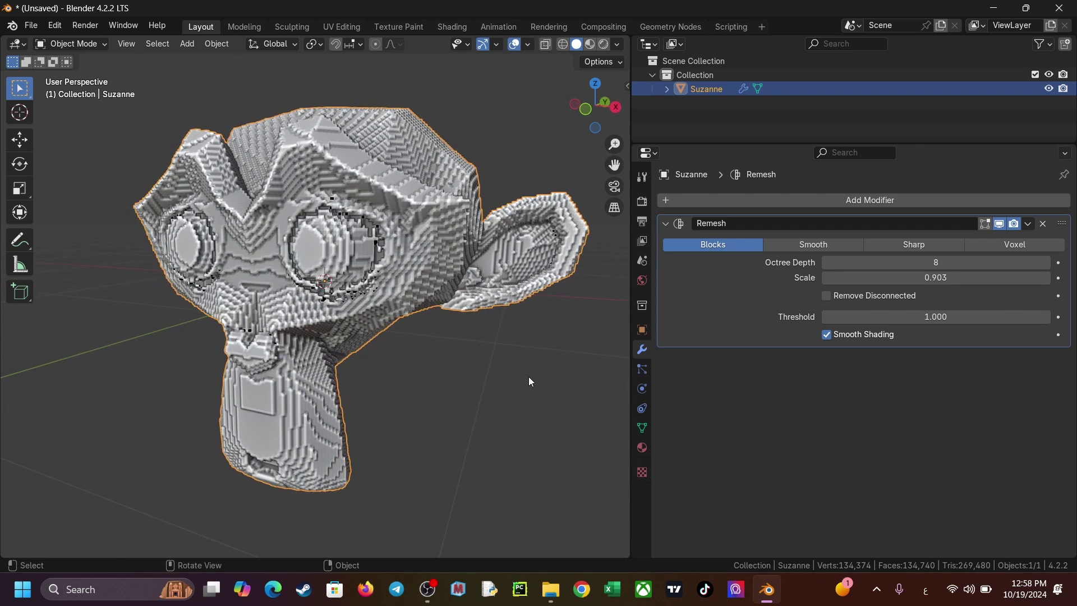
click(933, 263)
text(7)
key(Return)
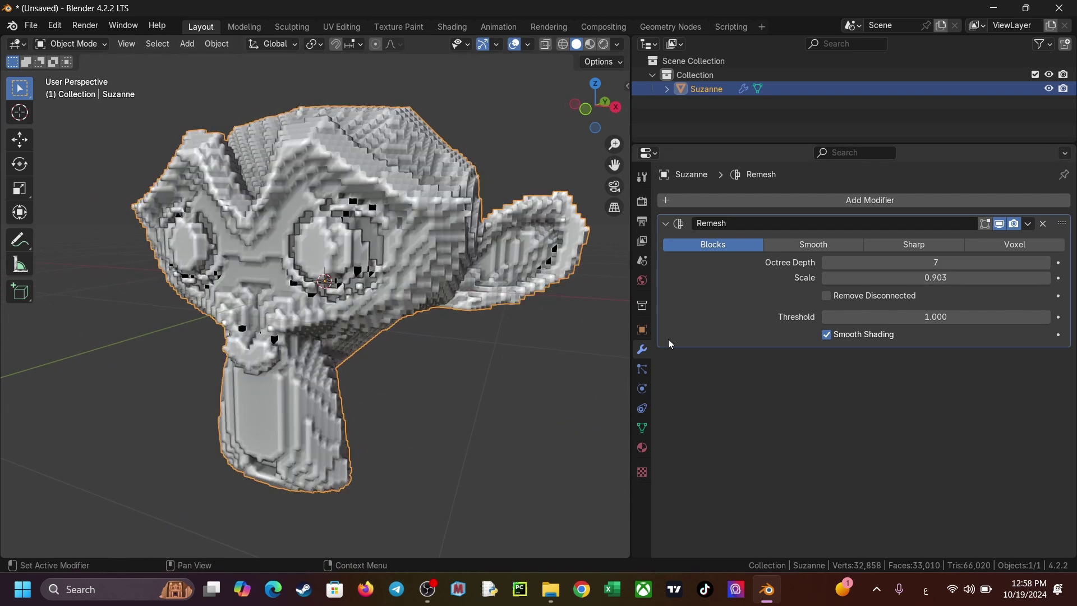
mouse_move(590, 337)
middle_down()
mouse_move(438, 325)
mouse_move(477, 331)
middle_up()
Step: Turn Smooth Shading off and set Octree Depth to 5
click(827, 335)
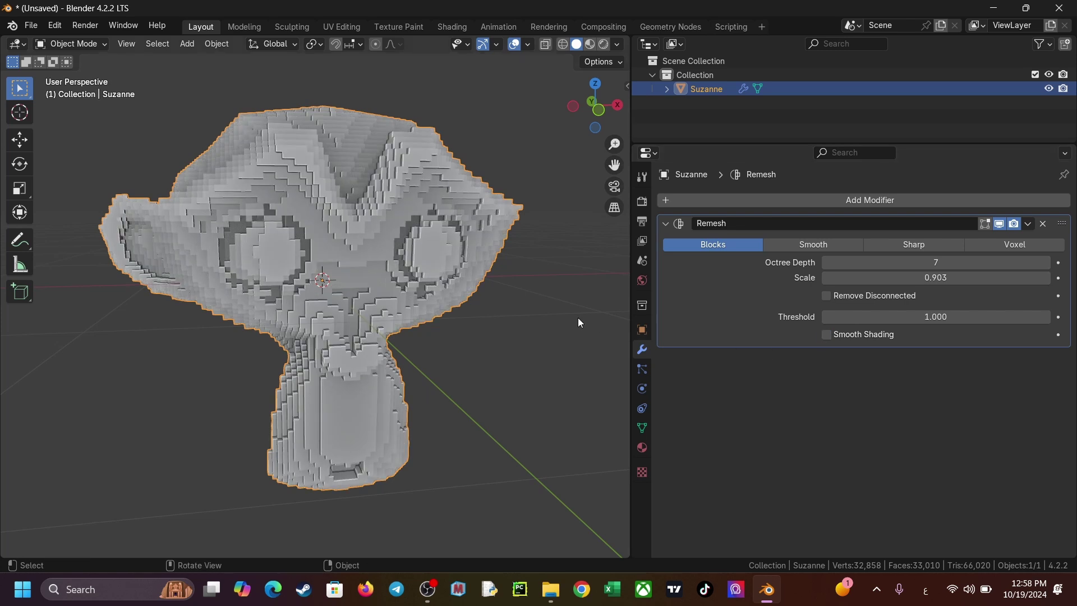
middle_drag(577, 317, 539, 314)
click(943, 264)
text(5)
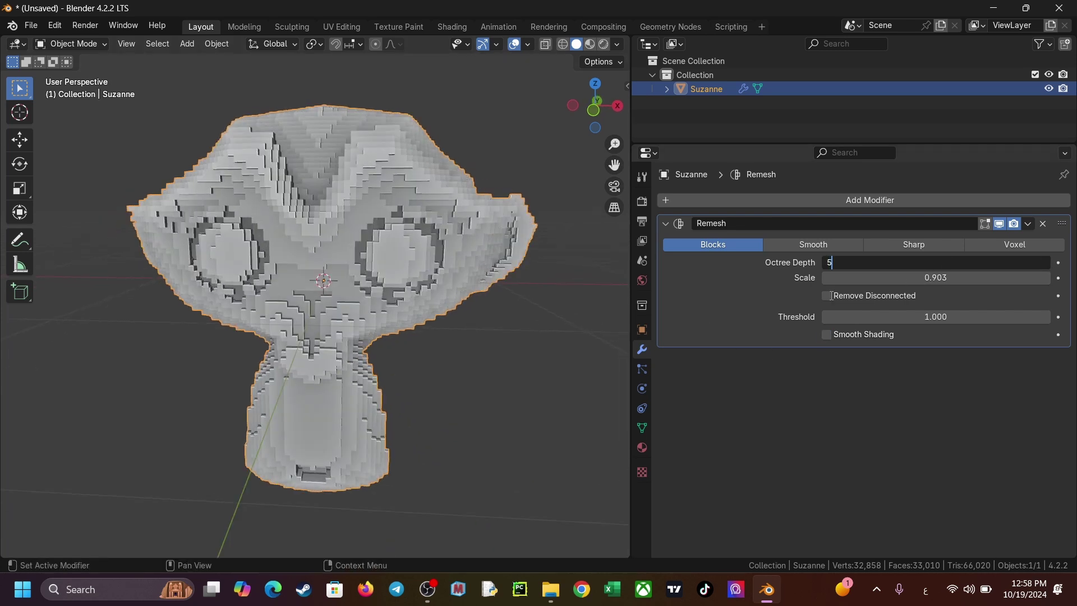
key(Return)
mouse_move(460, 326)
middle_down()
mouse_move(412, 332)
mouse_move(431, 323)
middle_up()
Step: Switch the Remesh to Smooth mode at Octree Depth 7, toggling Smooth Shading on and off
click(801, 245)
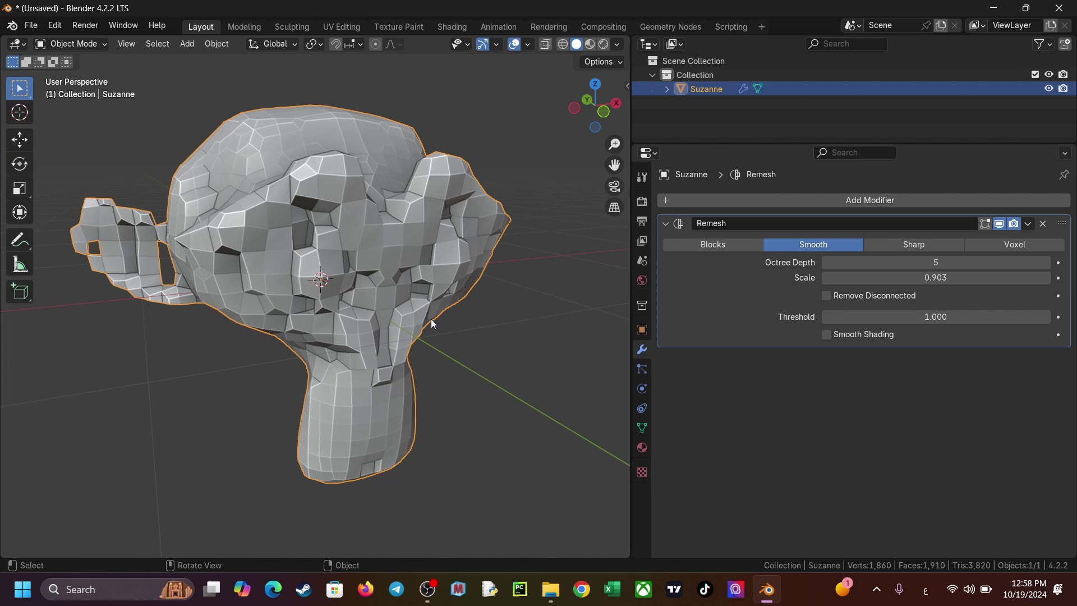
click(1047, 262)
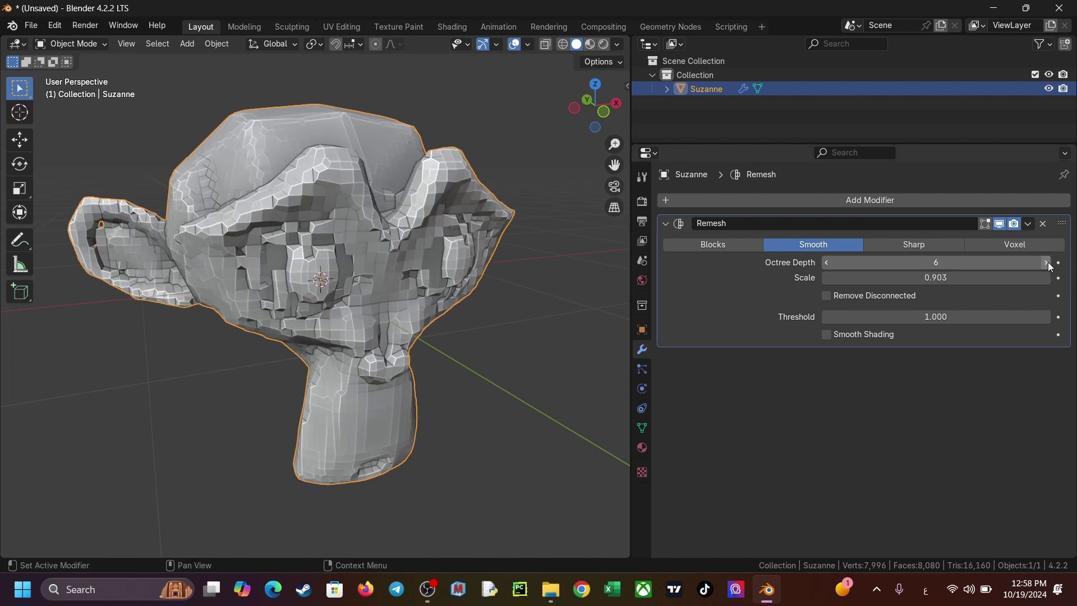
click(1047, 263)
mouse_move(385, 333)
middle_down()
mouse_move(442, 331)
mouse_move(421, 330)
middle_up()
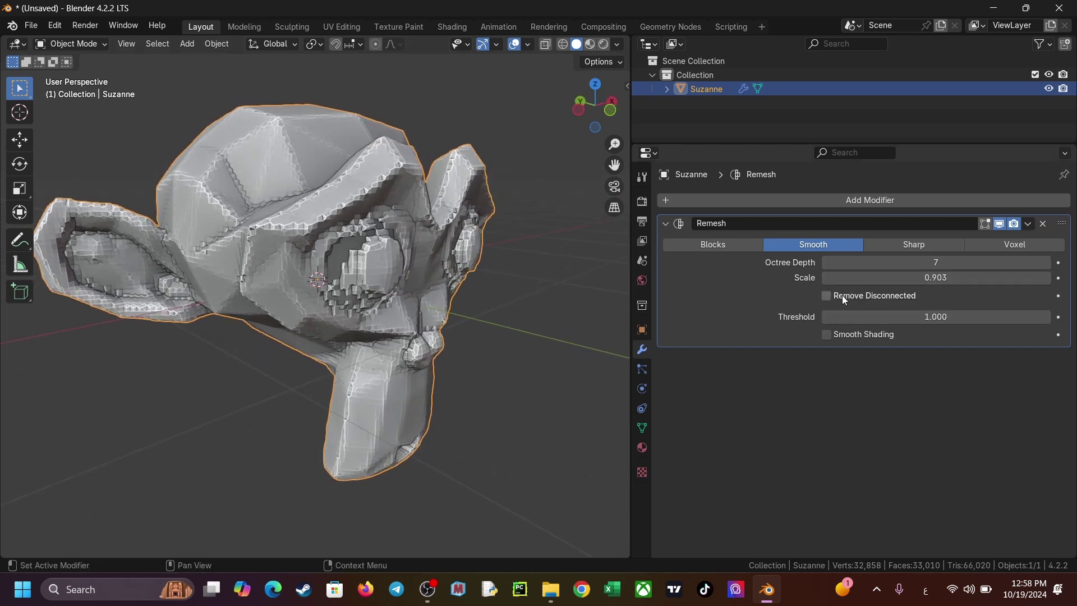
click(826, 332)
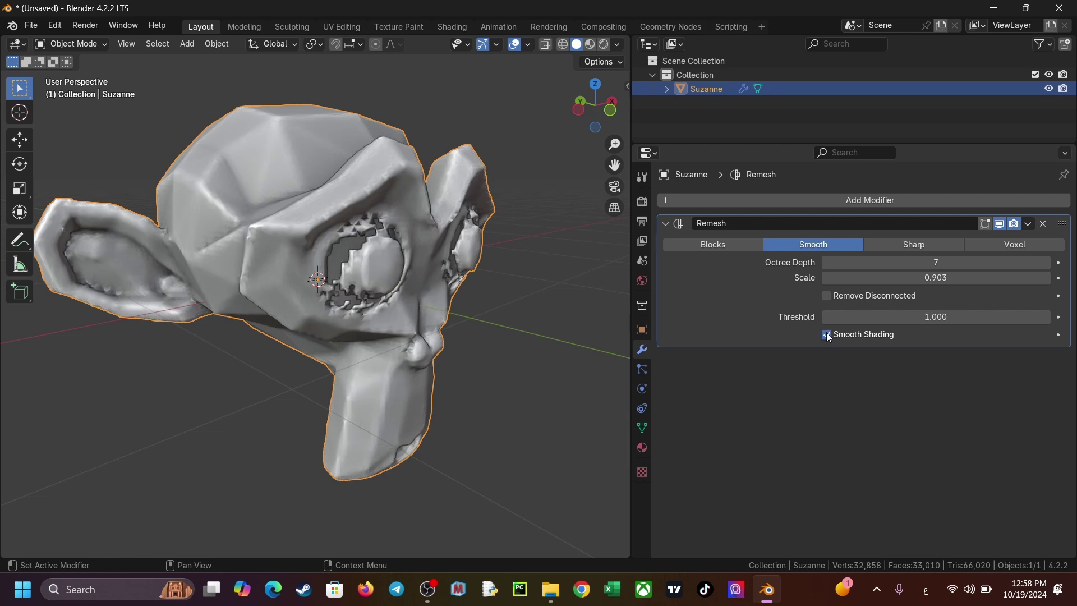
middle_drag(473, 350, 314, 354)
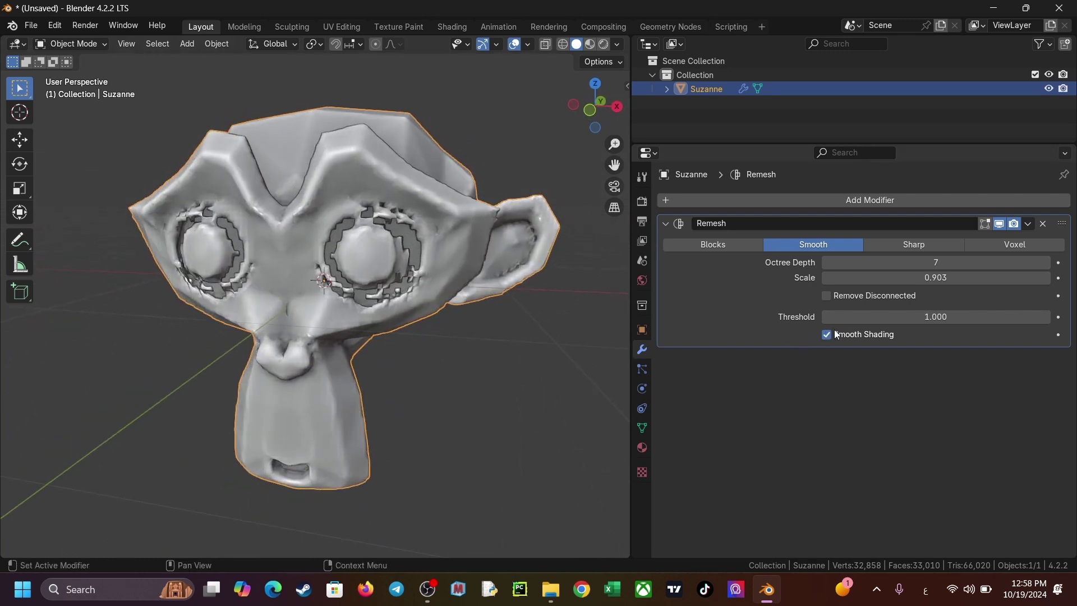
click(826, 331)
Step: Switch the Remesh to Sharp mode and orbit to inspect faceted Suzanne
click(920, 245)
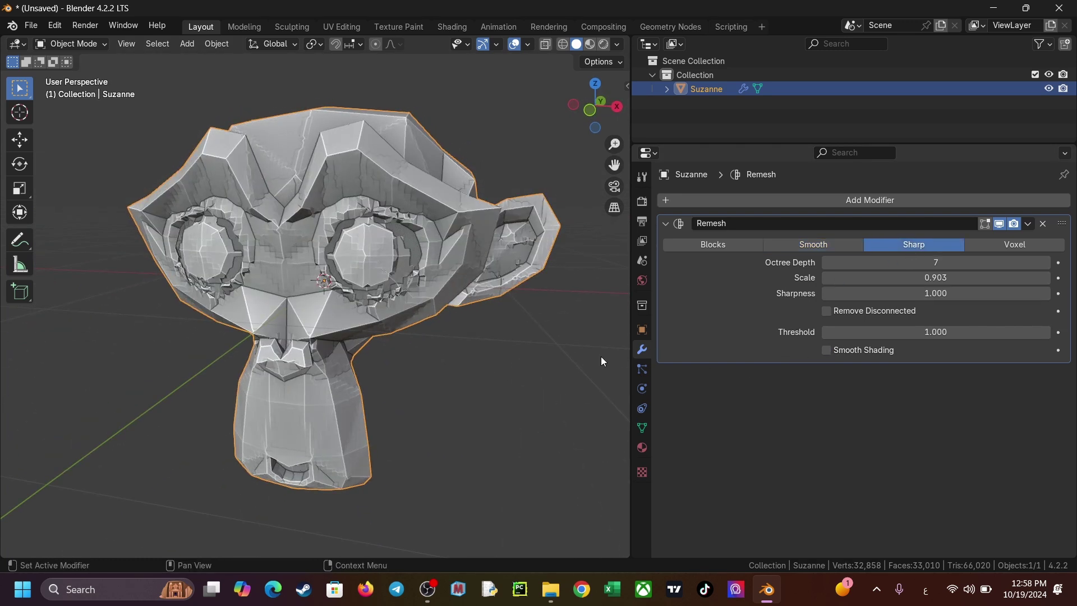
middle_drag(601, 355, 255, 388)
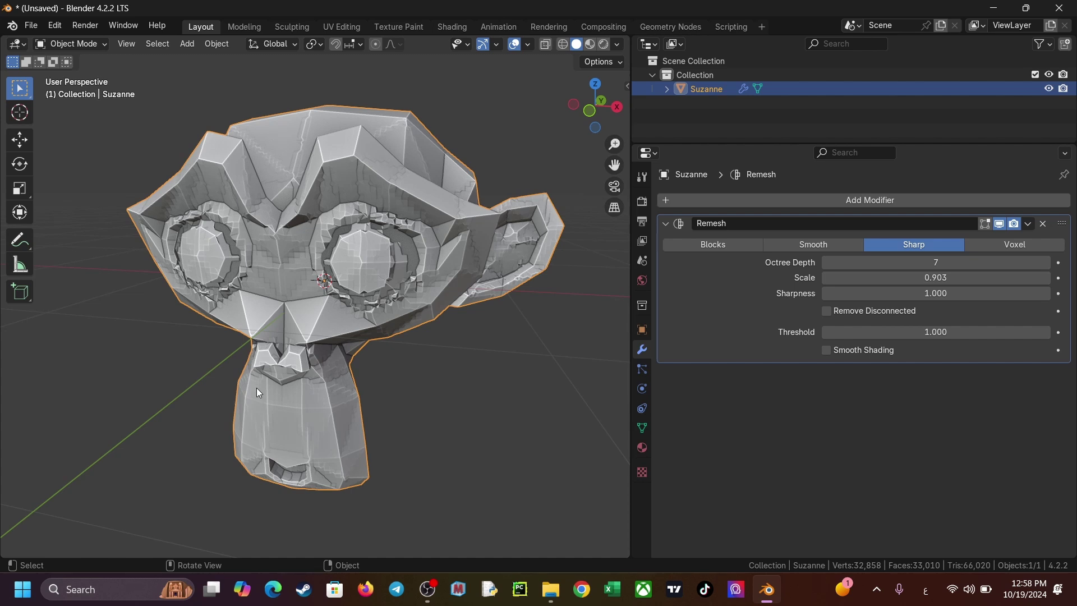
mouse_move(312, 328)
middle_down()
mouse_move(283, 331)
mouse_move(415, 327)
mouse_move(289, 336)
middle_up()
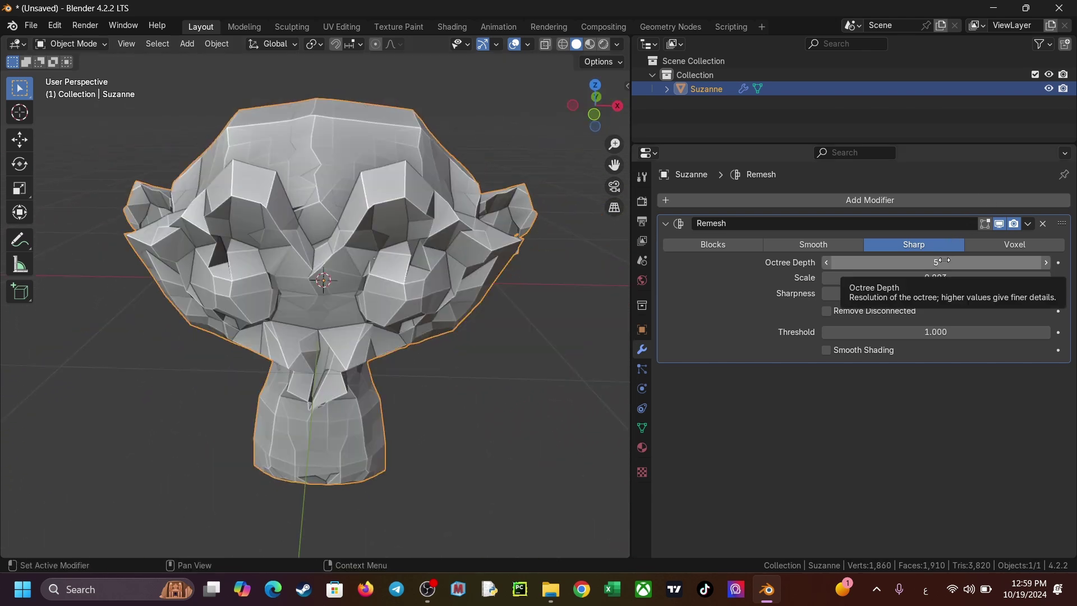
middle_drag(538, 257, 470, 255)
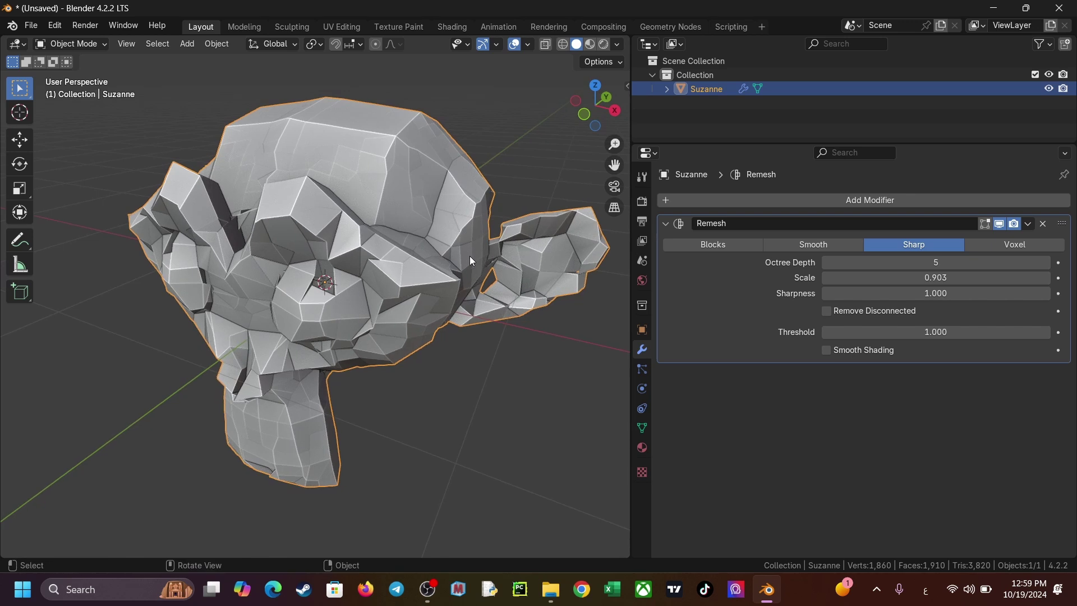
Step: Turn on the wireframe overlay to see Suzanne's mesh topology
click(528, 45)
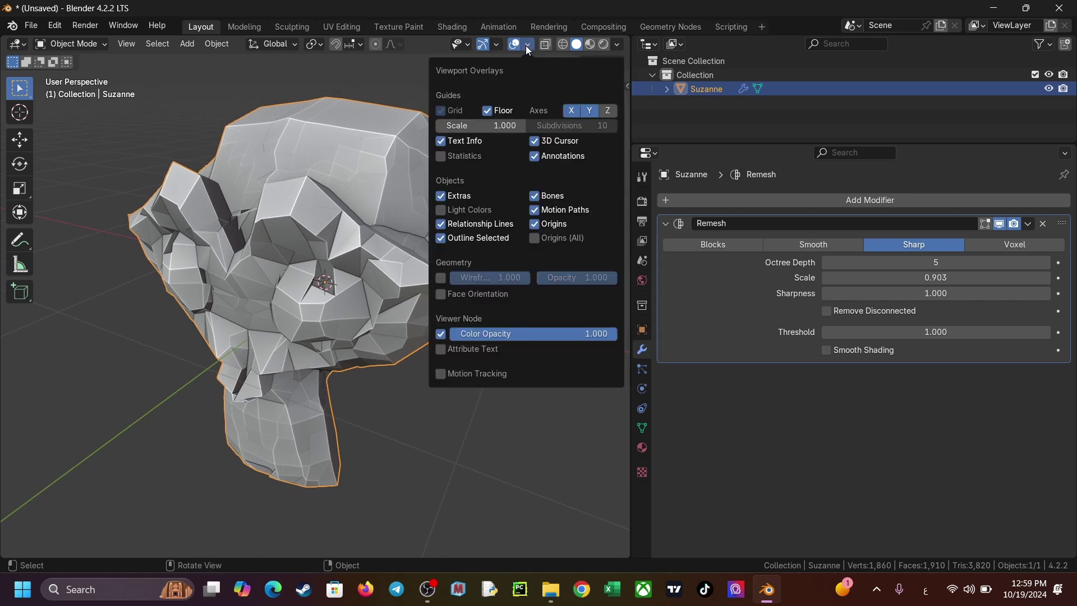
click(441, 278)
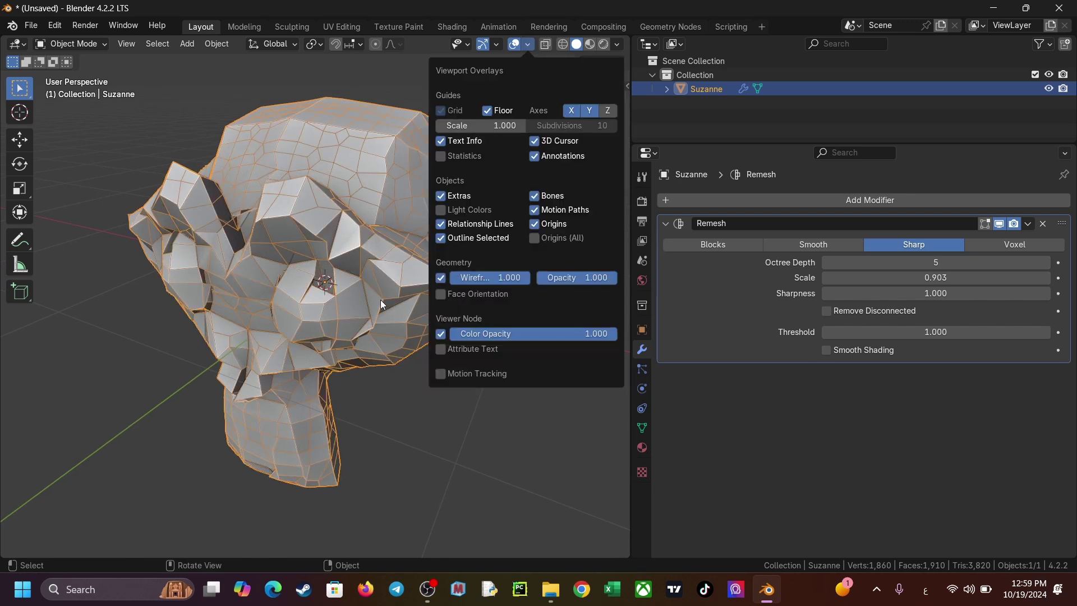
middle_drag(381, 300, 303, 297)
Step: Try different Octree Depth values and briefly preview smooth shading on the remesh
mouse_move(954, 263)
mouse_down()
mouse_move(971, 263)
mouse_move(949, 262)
mouse_up()
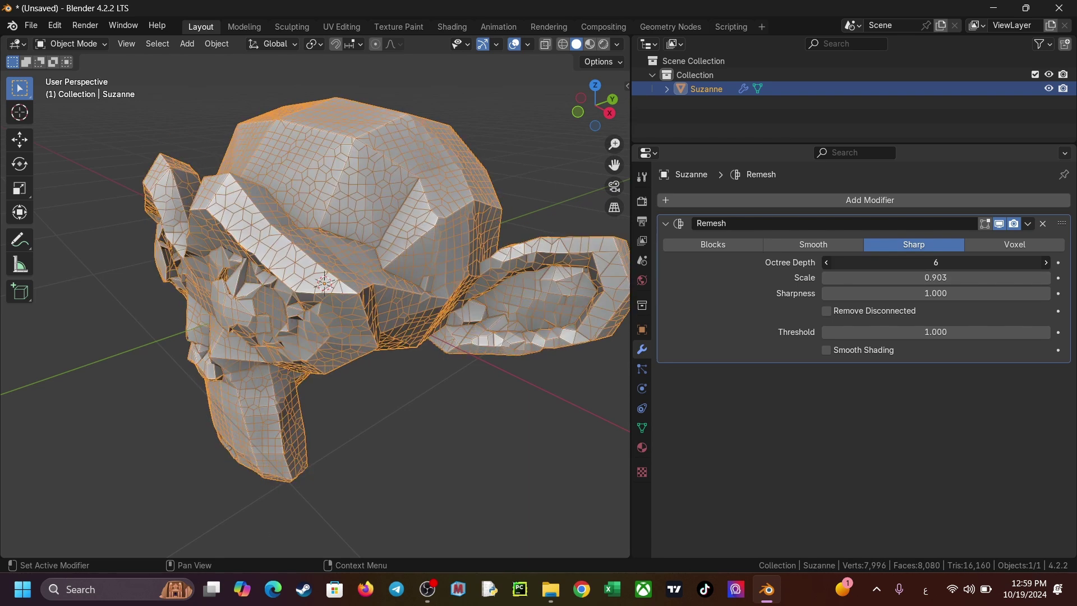
scroll(510, 261, up, 2)
scroll(510, 262, up, 1)
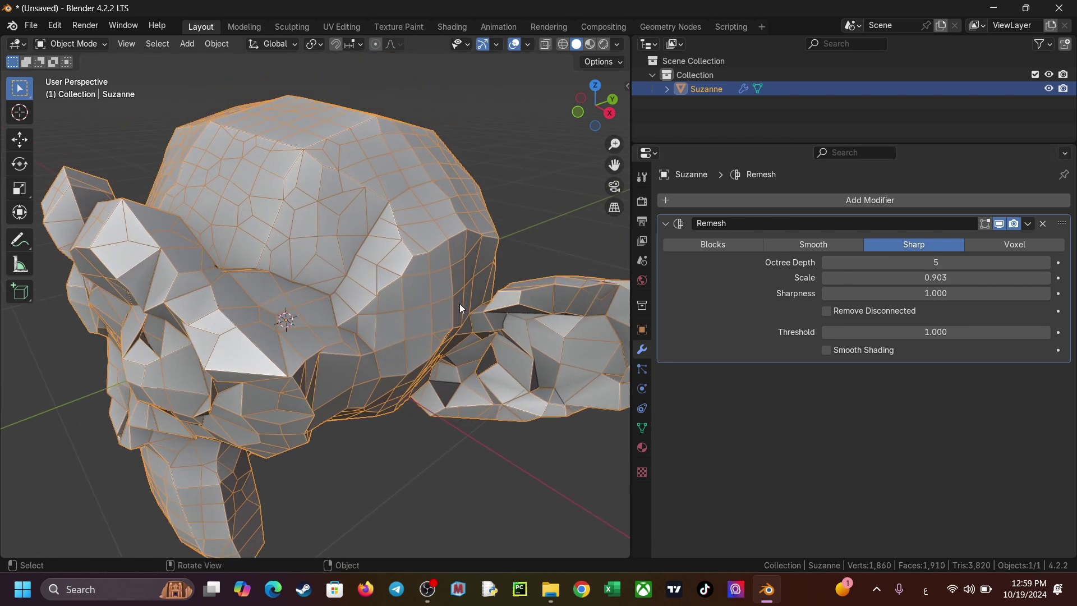
scroll(459, 304, up, 2)
mouse_move(842, 262)
mouse_down()
mouse_move(825, 263)
mouse_move(859, 262)
mouse_move(844, 262)
mouse_up()
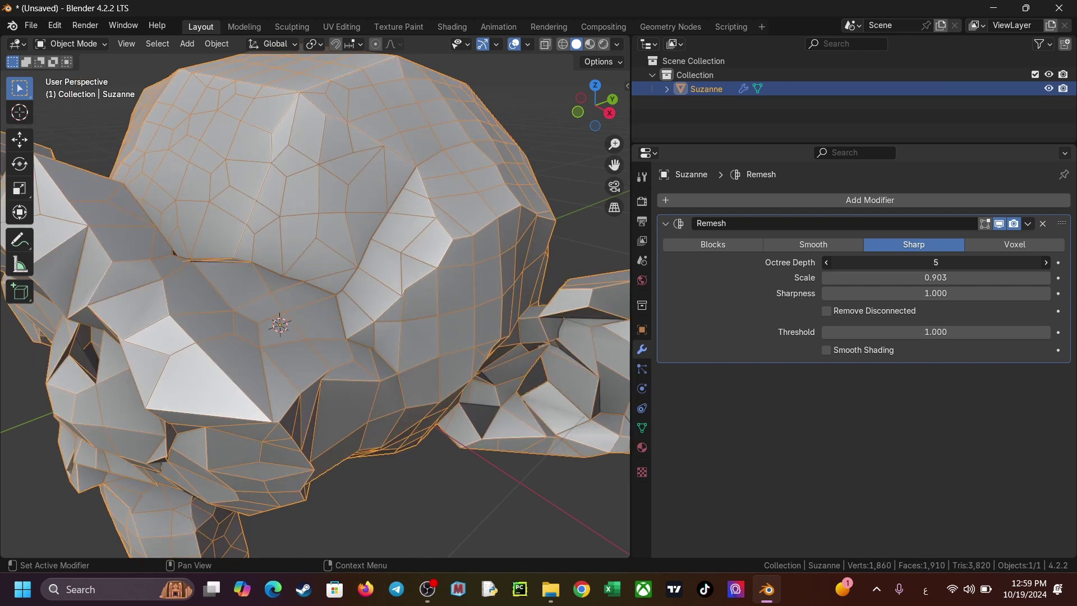
scroll(477, 203, down, 3)
middle_drag(501, 216, 534, 231)
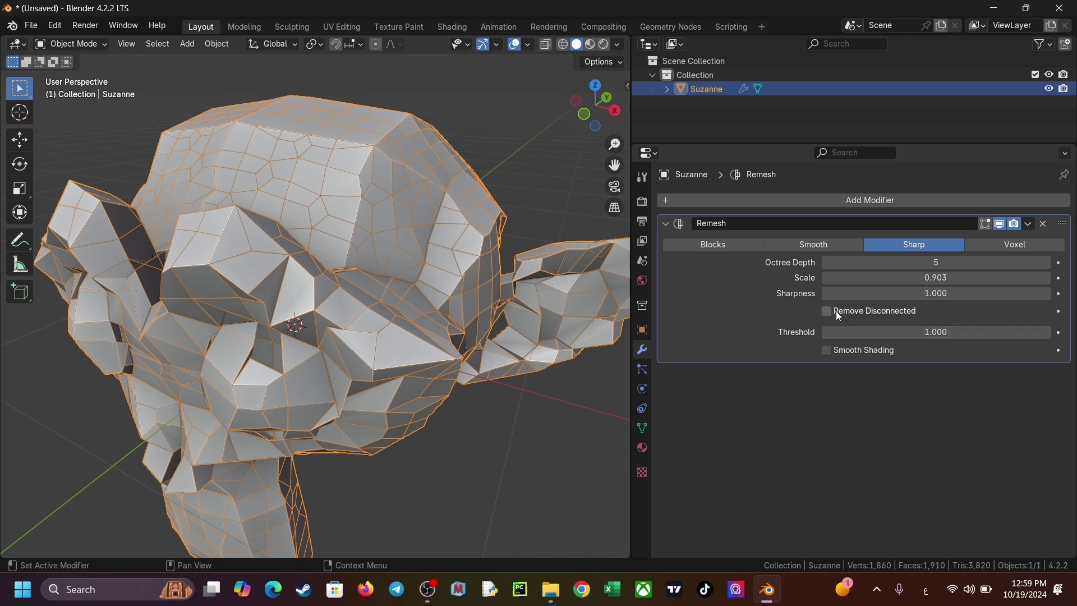
click(828, 350)
click(829, 351)
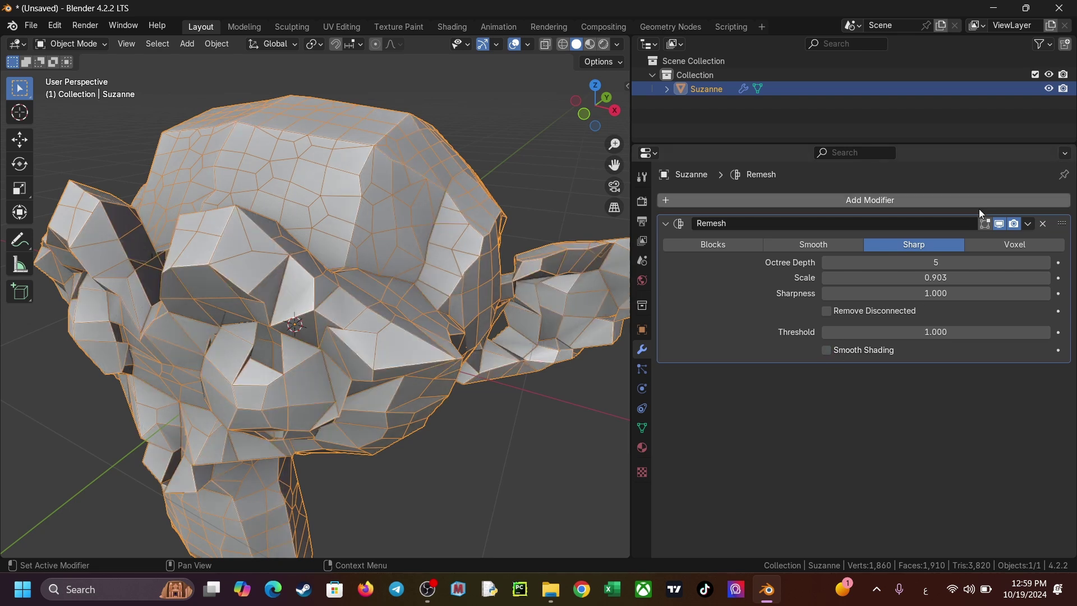
Step: Switch the Remesh modifier to Voxel mode at 0.1 m voxel size
click(998, 246)
mouse_move(606, 277)
middle_down()
mouse_move(476, 267)
mouse_move(505, 269)
middle_up()
scroll(487, 275, down, 3)
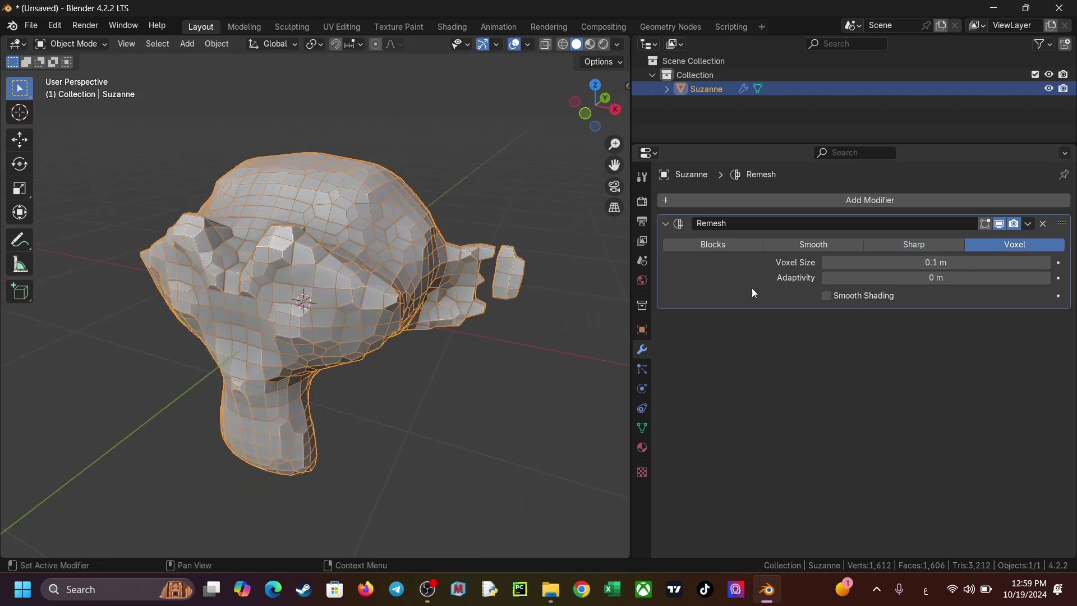
Step: Compare the Blocks, Smooth and Sharp remesh modes, then return to Voxel
click(702, 247)
click(842, 245)
click(883, 247)
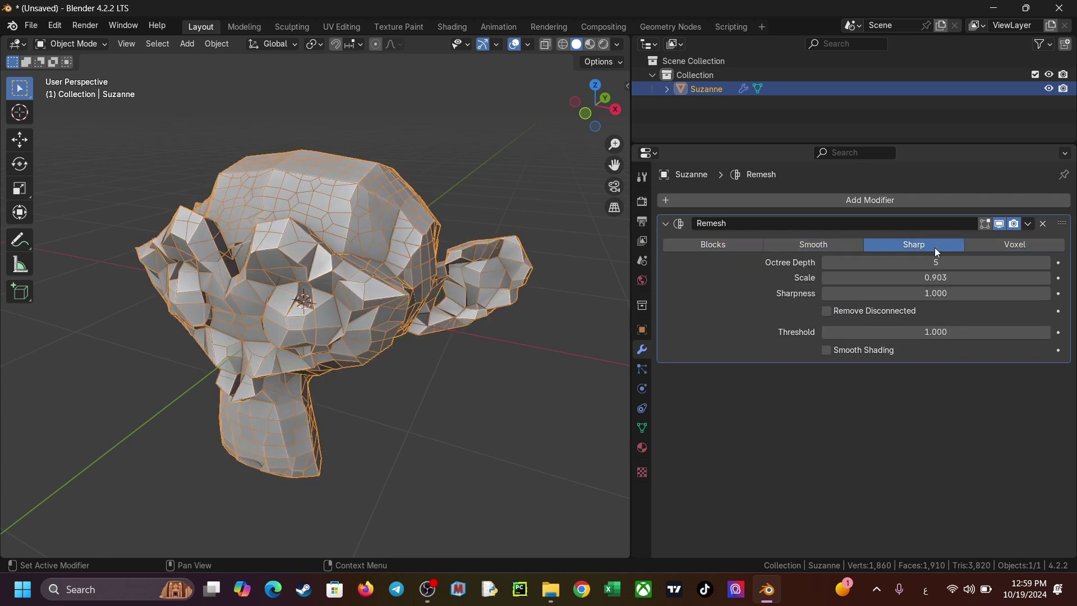
click(1015, 252)
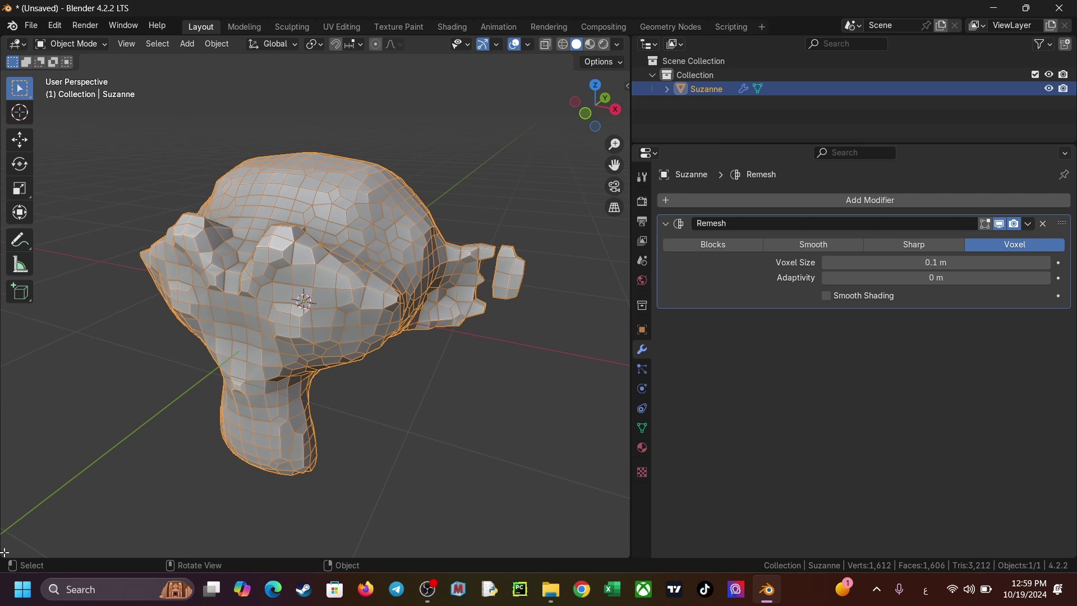
Step: Split off a lower area below the viewport as a Timeline fitted to the frame range
drag(4, 553, 12, 449)
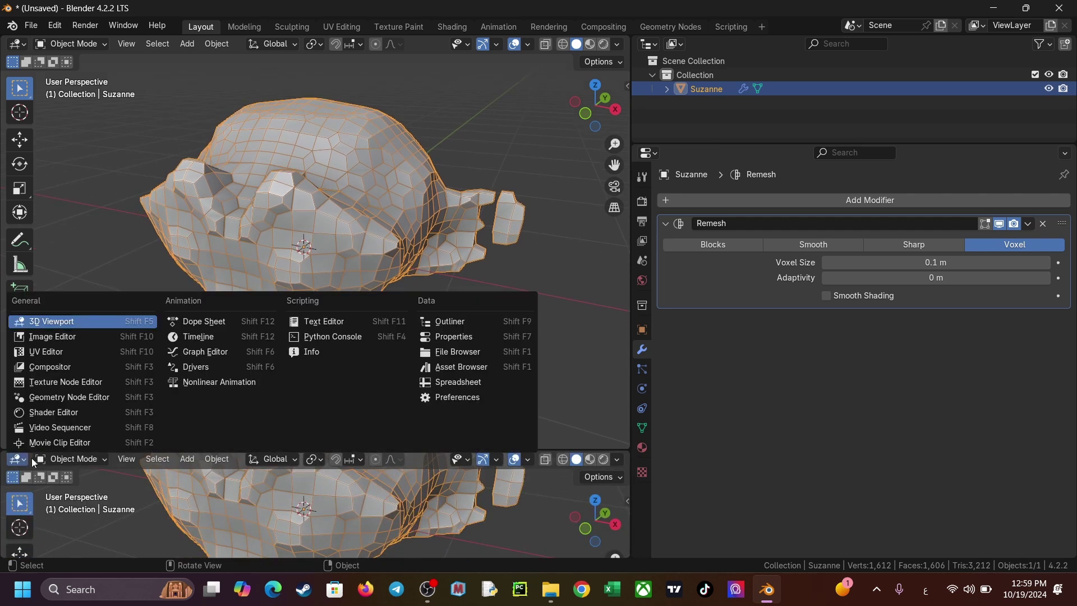
click(18, 460)
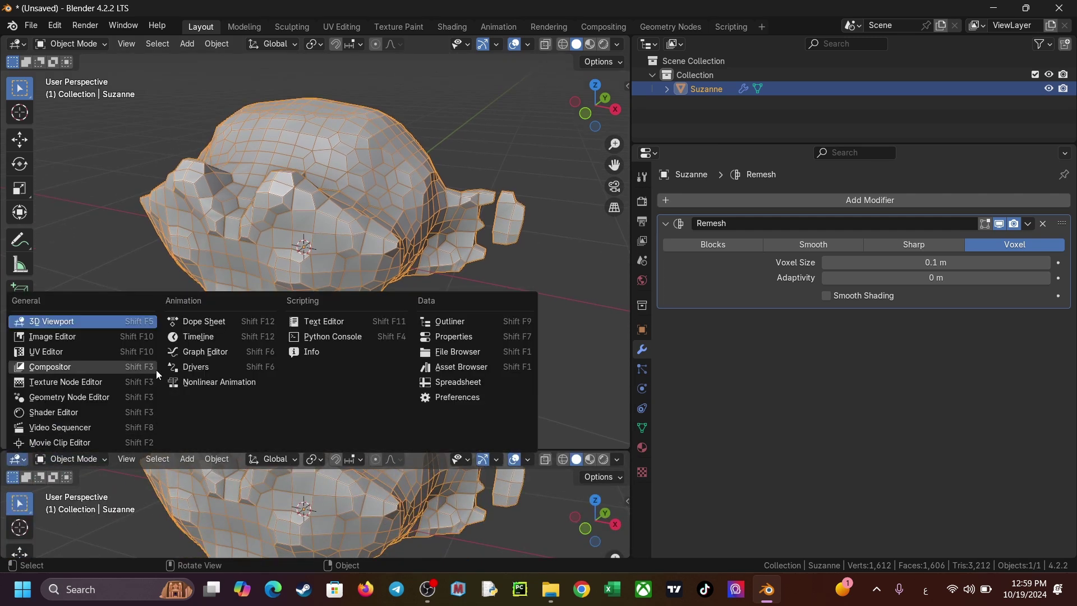
click(197, 342)
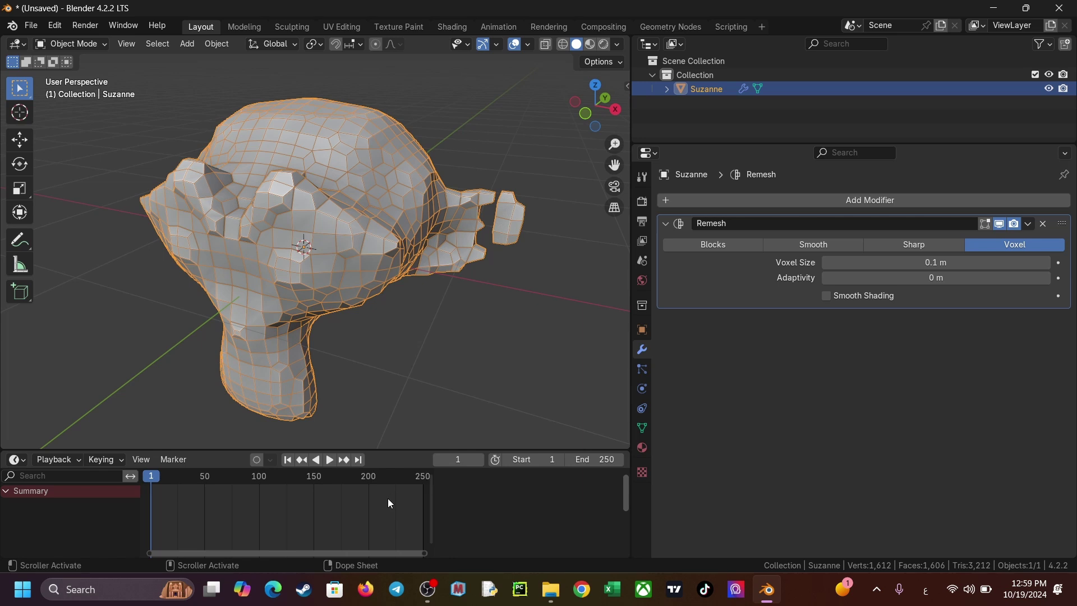
key(Home)
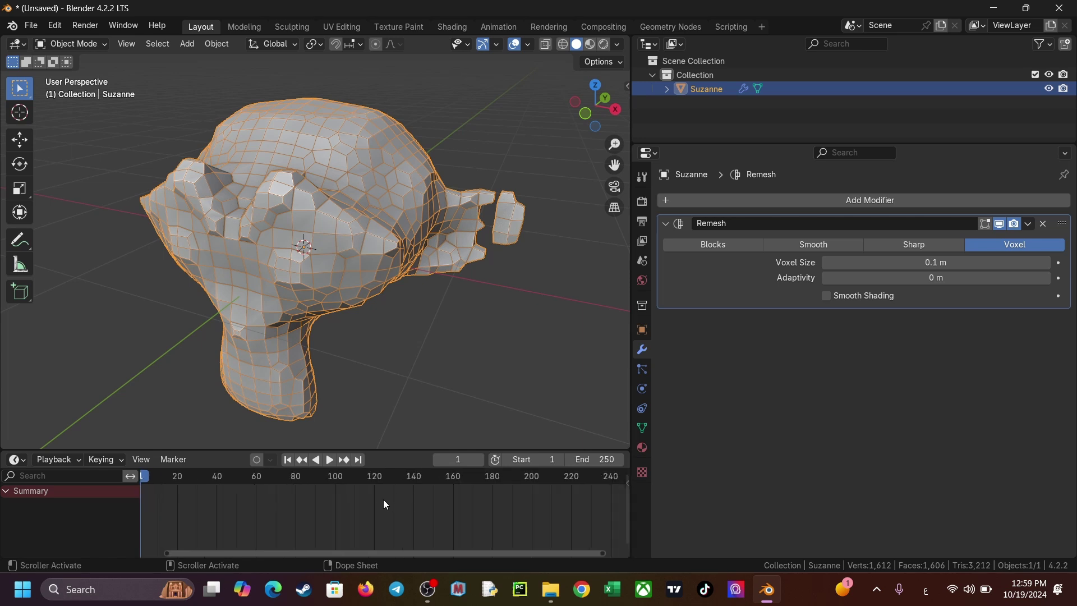
Step: Set Remesh to Blocks, hide the wireframe, and set Octree Depth 1 to make a cube
click(699, 246)
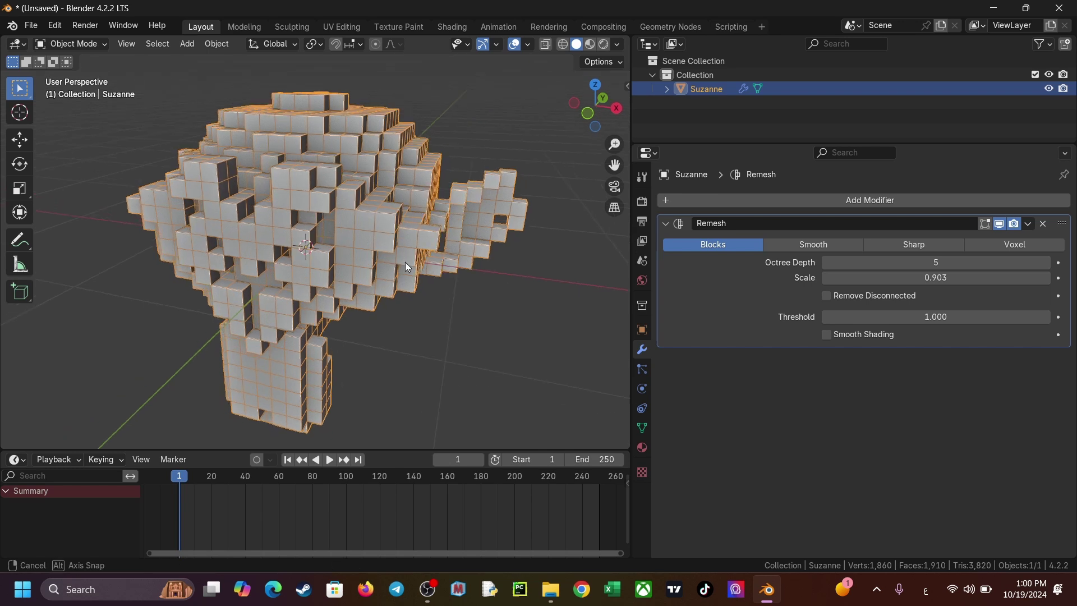
click(529, 46)
click(441, 278)
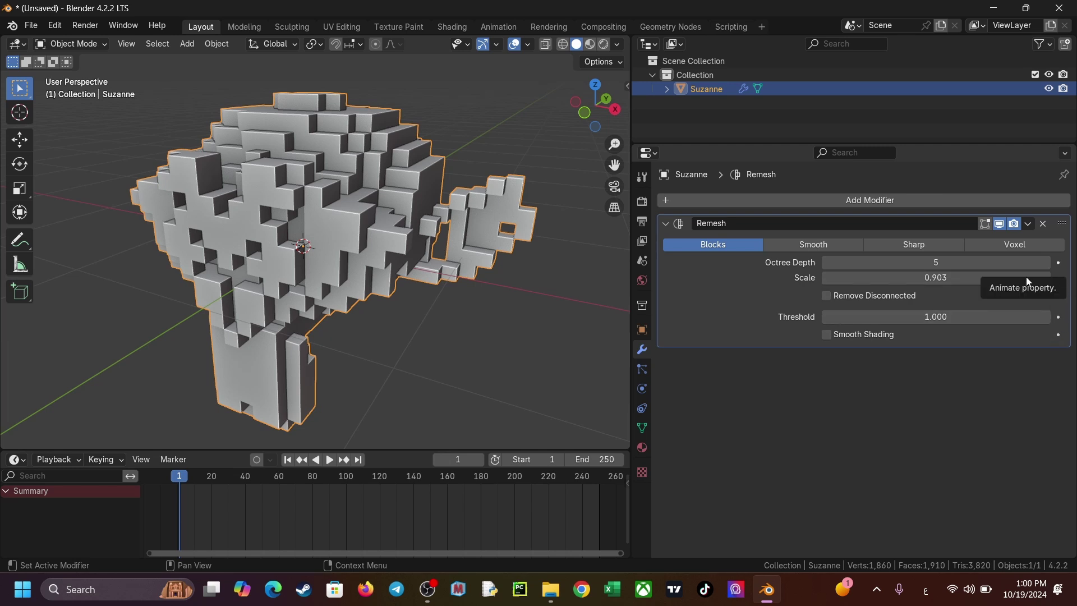
click(911, 264)
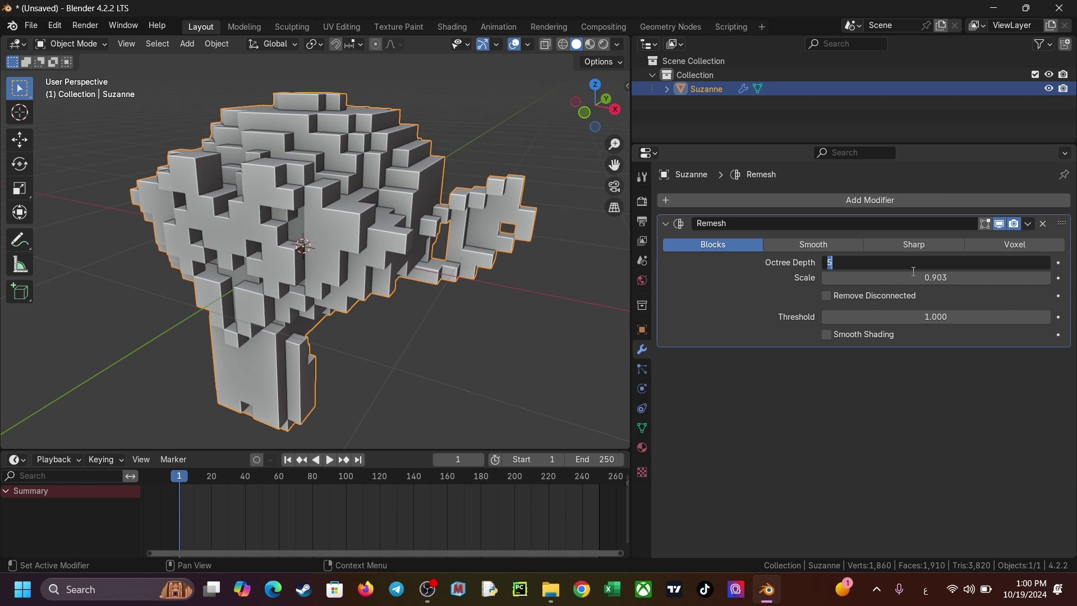
text(0)
text(1)
key(Return)
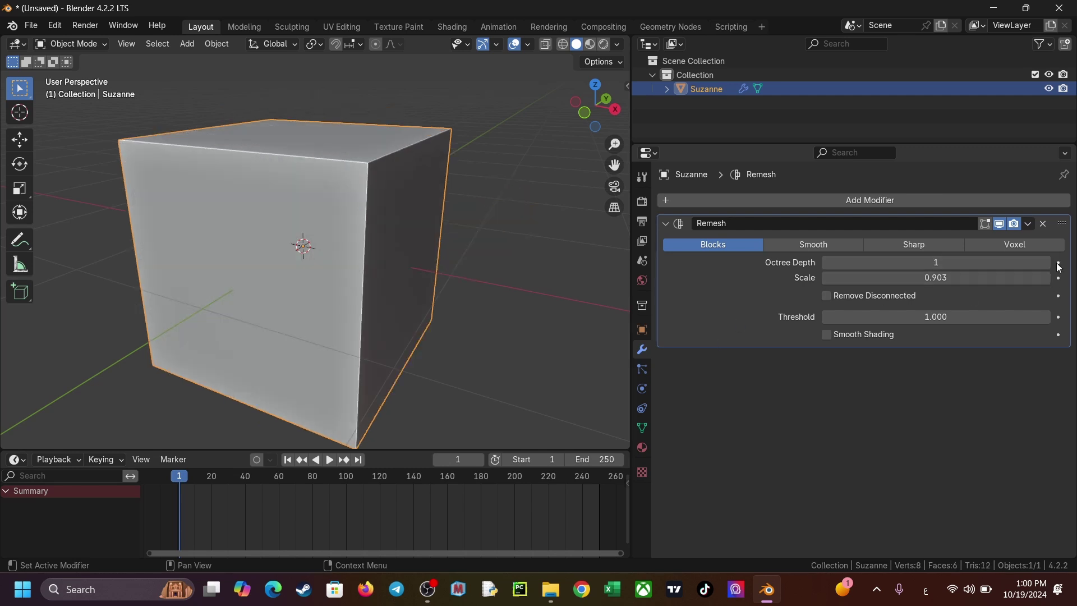
Step: Keyframe Octree Depth 1 at the start and Octree Depth 5 at frame 120
click(1059, 263)
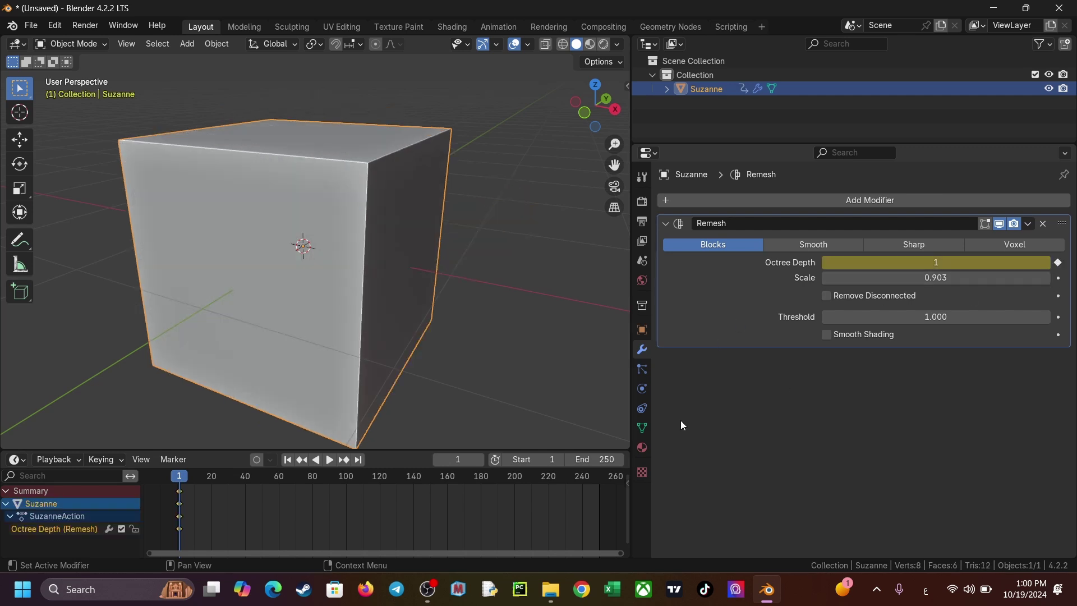
click(6, 492)
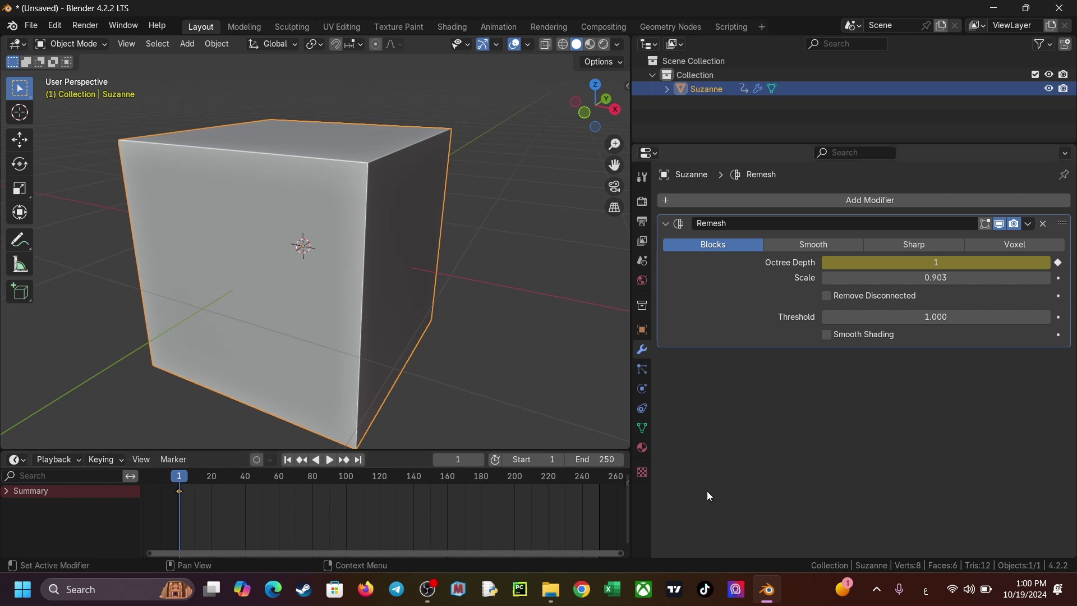
click(379, 477)
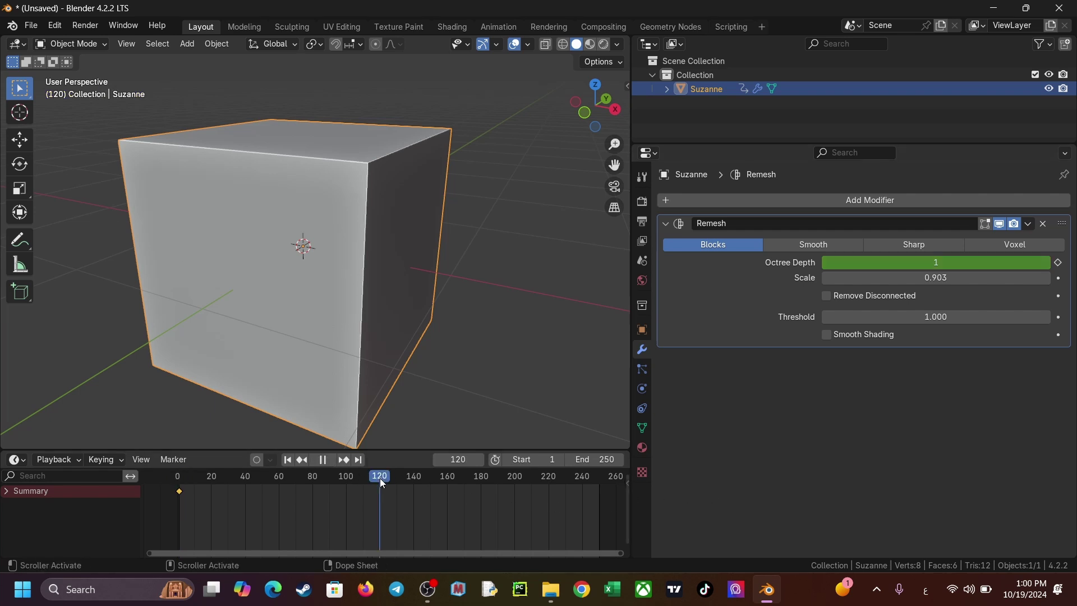
click(952, 264)
text(9)
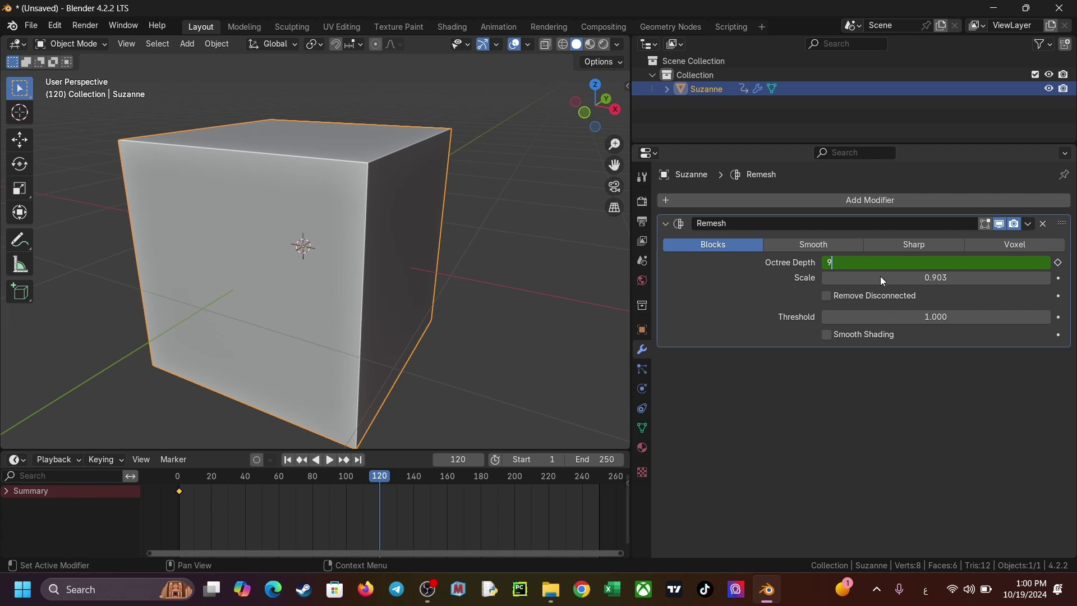
key(Return)
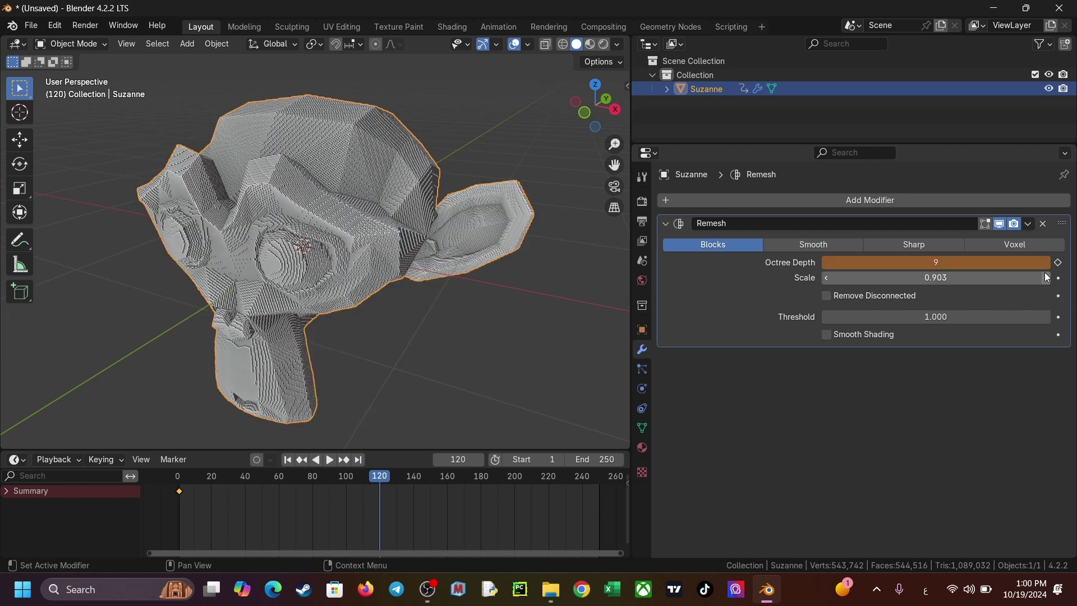
click(946, 266)
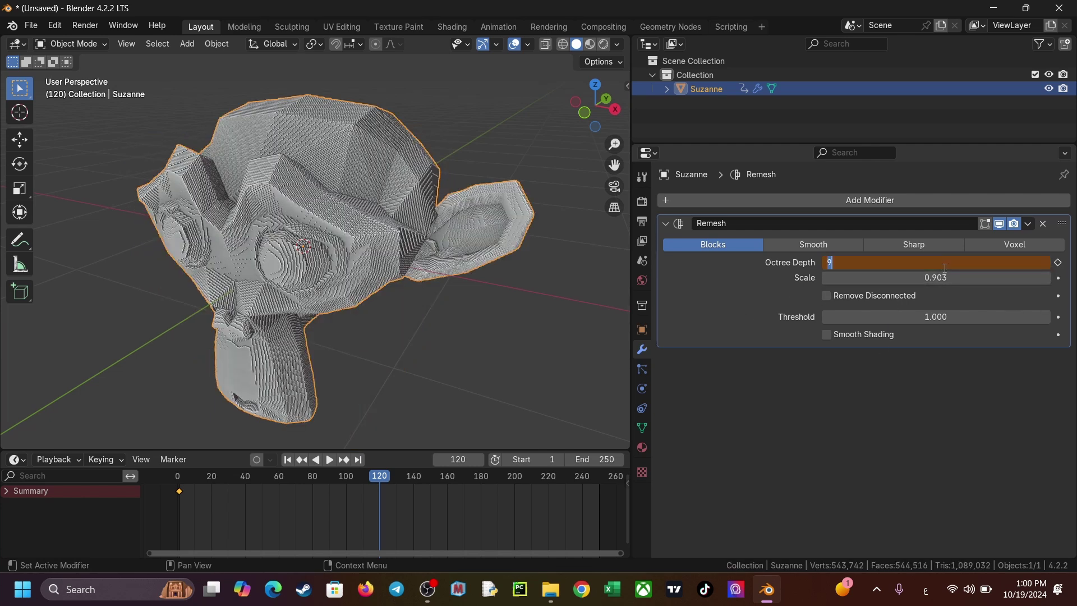
text(5)
key(Return)
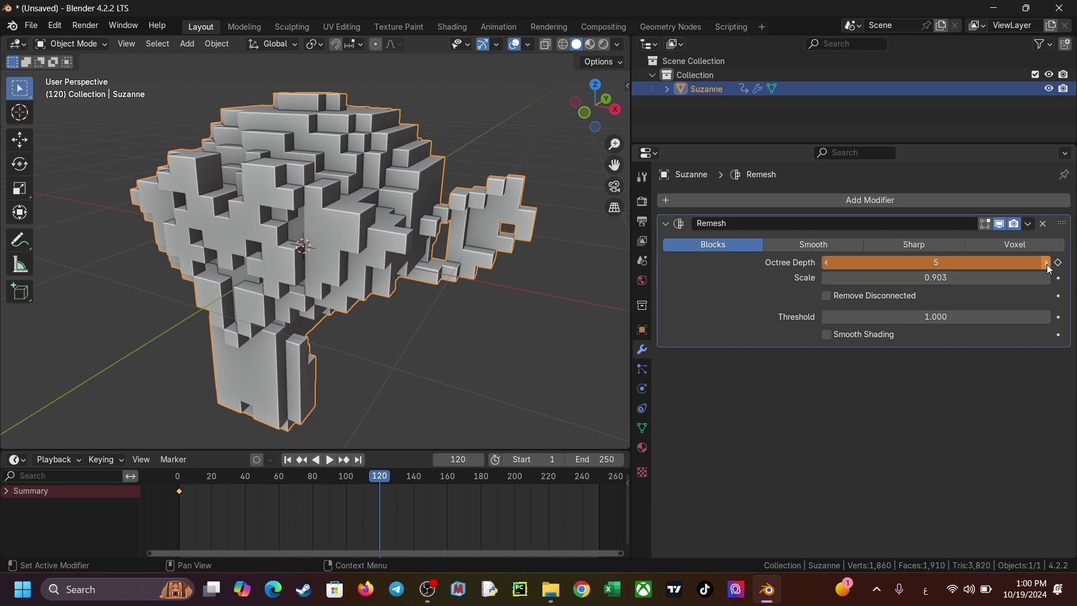
click(1058, 263)
Step: Play back the Octree Depth animation from an early frame and inspect the mesh
drag(366, 479, 184, 489)
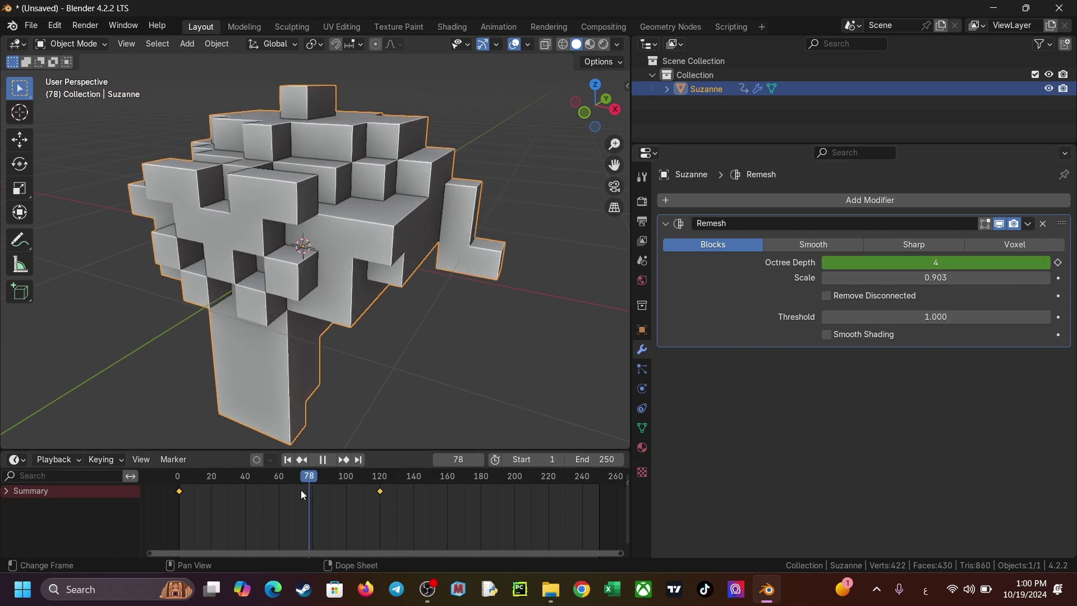
key(space)
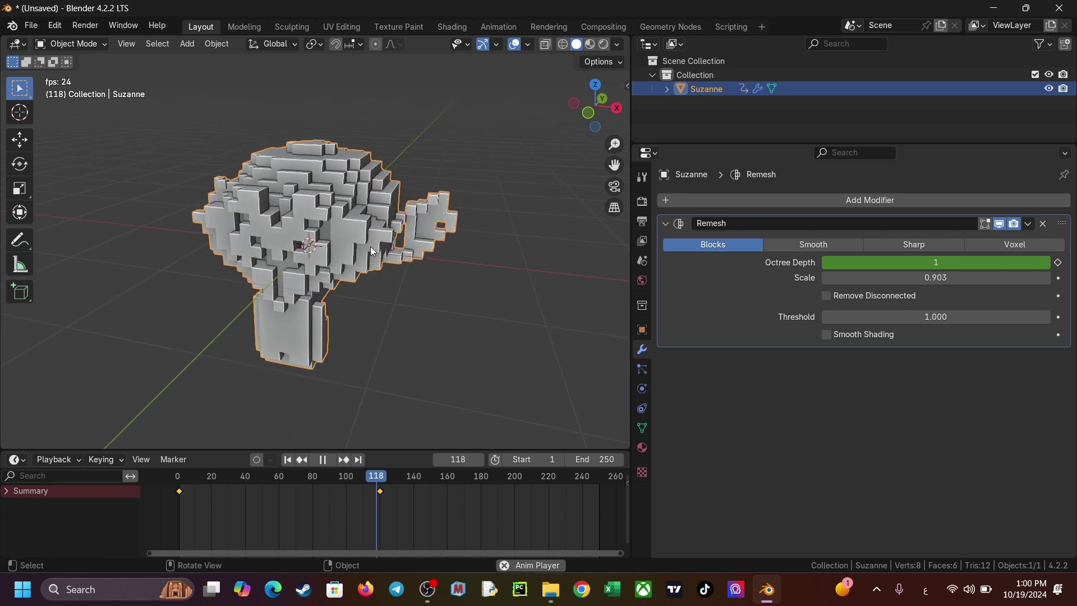
key(space)
mouse_move(373, 251)
middle_down()
mouse_move(418, 224)
mouse_move(382, 233)
mouse_move(415, 261)
middle_up()
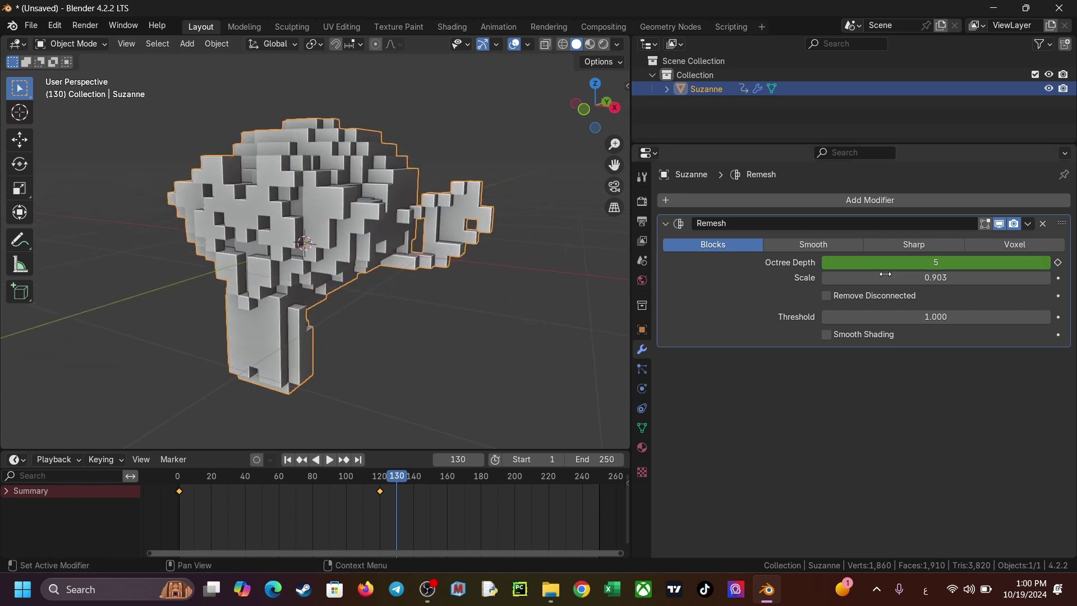
Step: Delete the Remesh animation keyframes and switch the modifier back to Voxel mode
key(x)
click(398, 501)
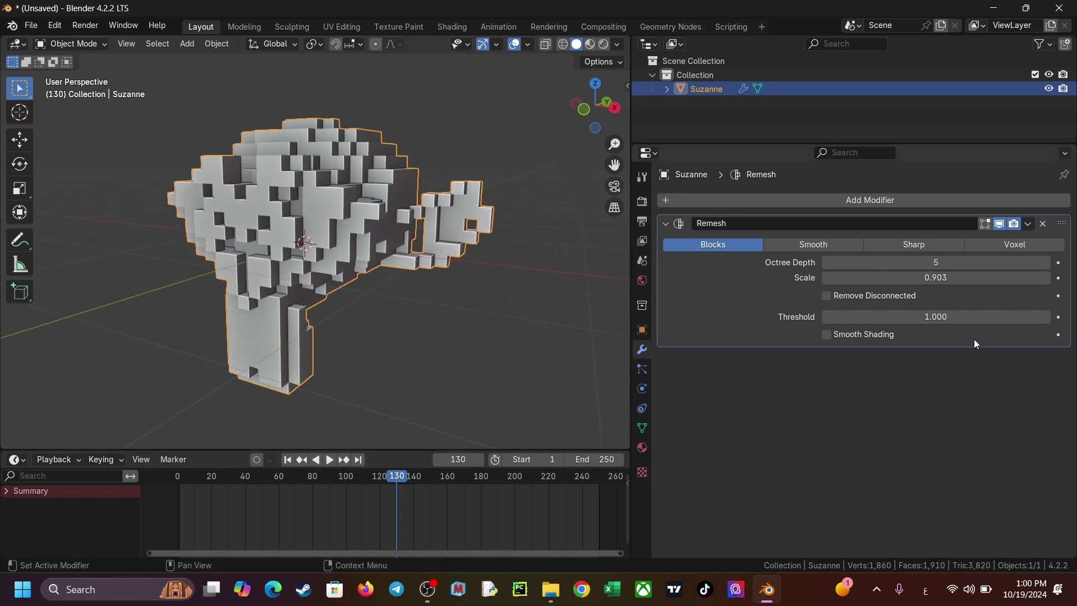
click(1025, 243)
middle_drag(344, 317, 364, 318)
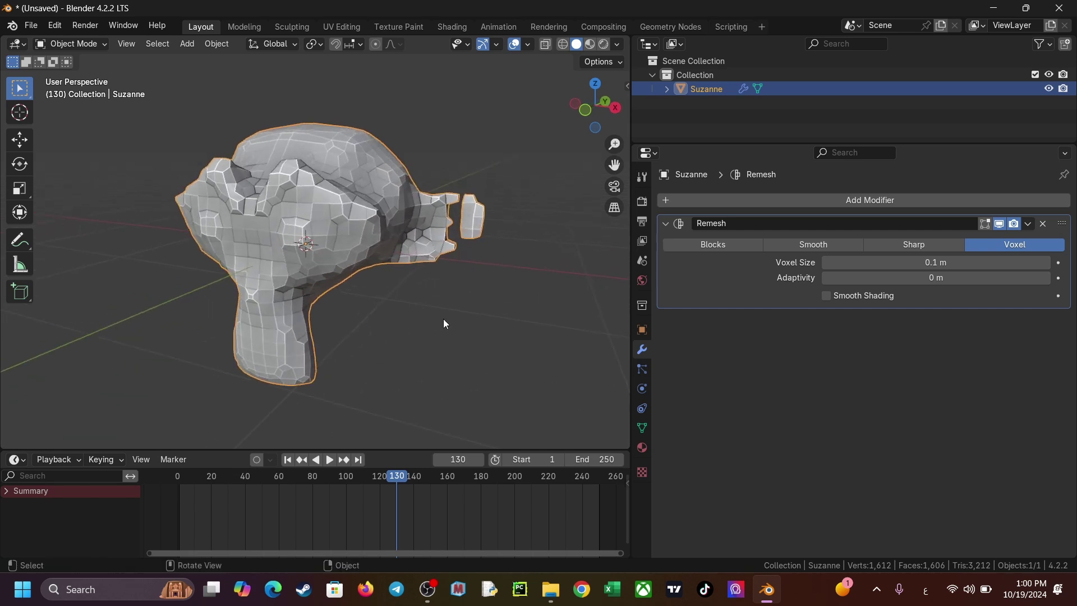
Step: Drag Voxel Size down through 0.056 and 0.035 m, settling near 0.0411 m
mouse_move(977, 262)
mouse_down()
mouse_move(948, 263)
mouse_move(988, 262)
mouse_up()
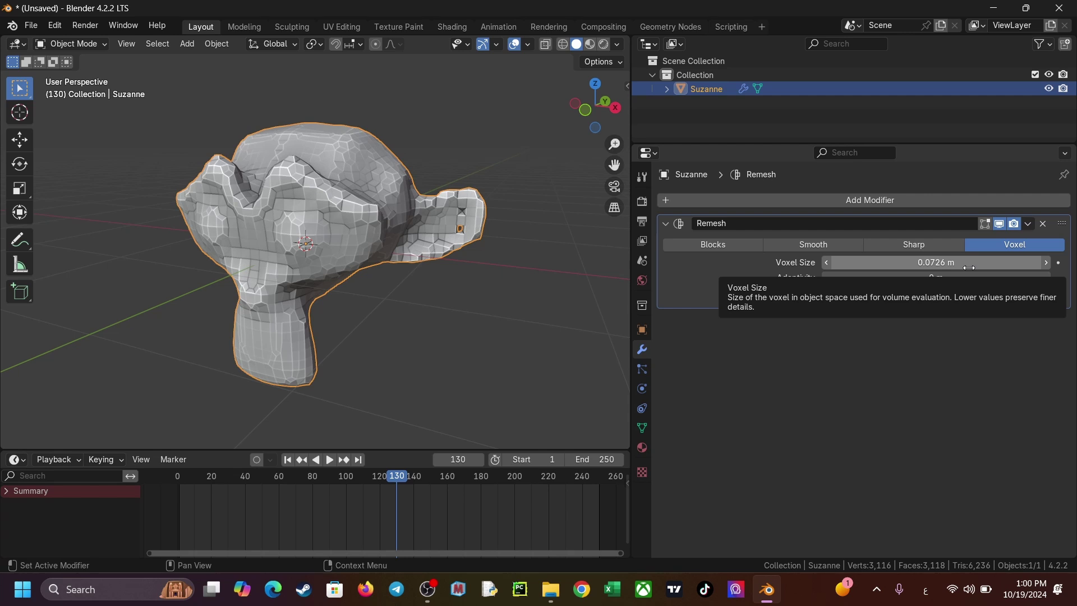
drag(969, 268, 813, 268)
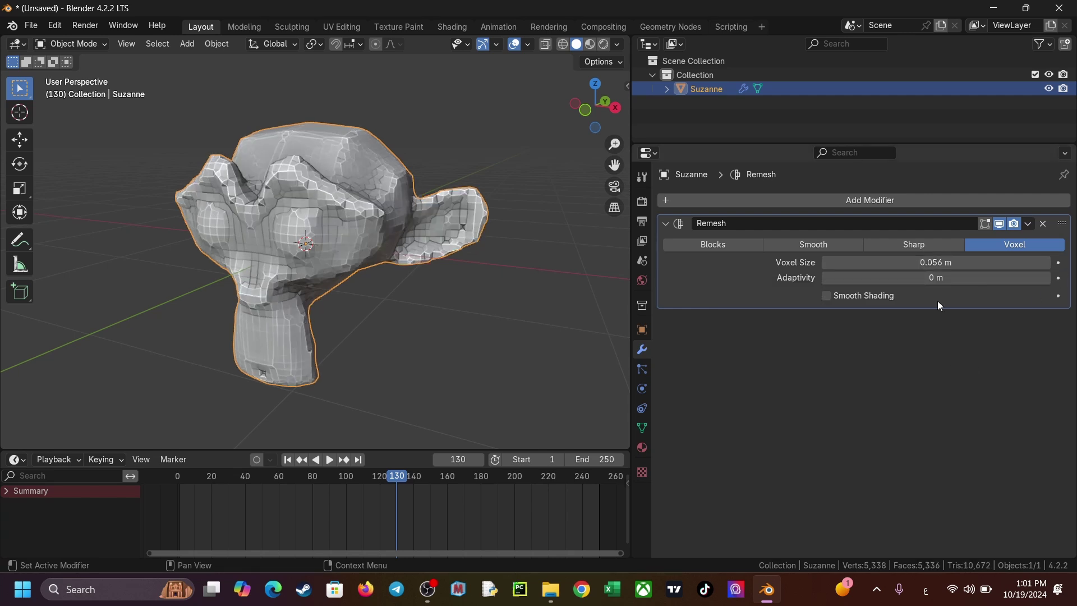
drag(954, 263, 814, 263)
drag(953, 262, 952, 273)
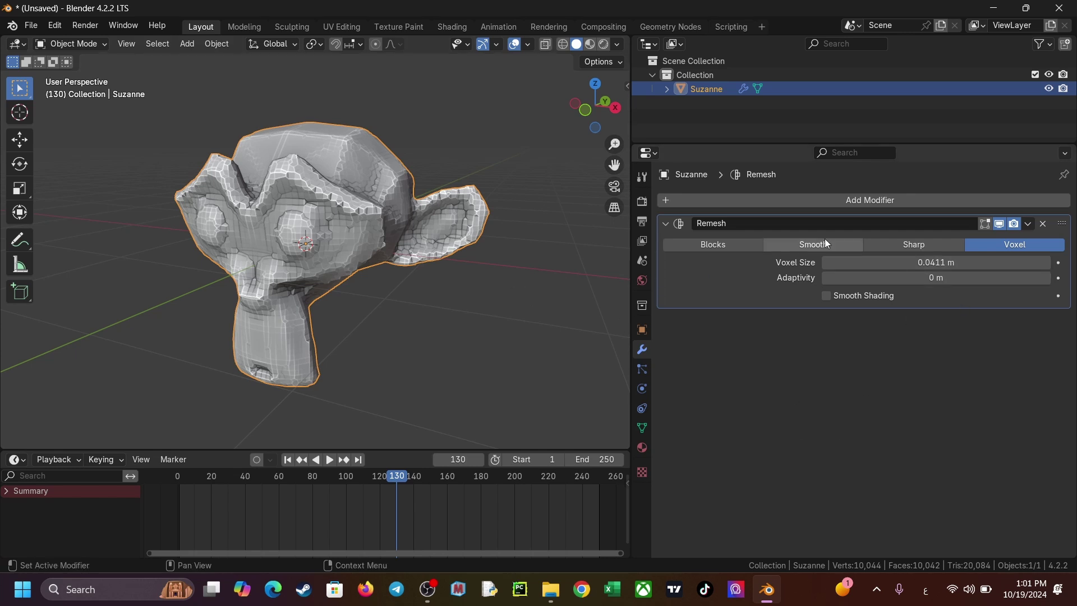
Step: Hide and reshow the remesh result to compare it with the original mesh
click(1000, 224)
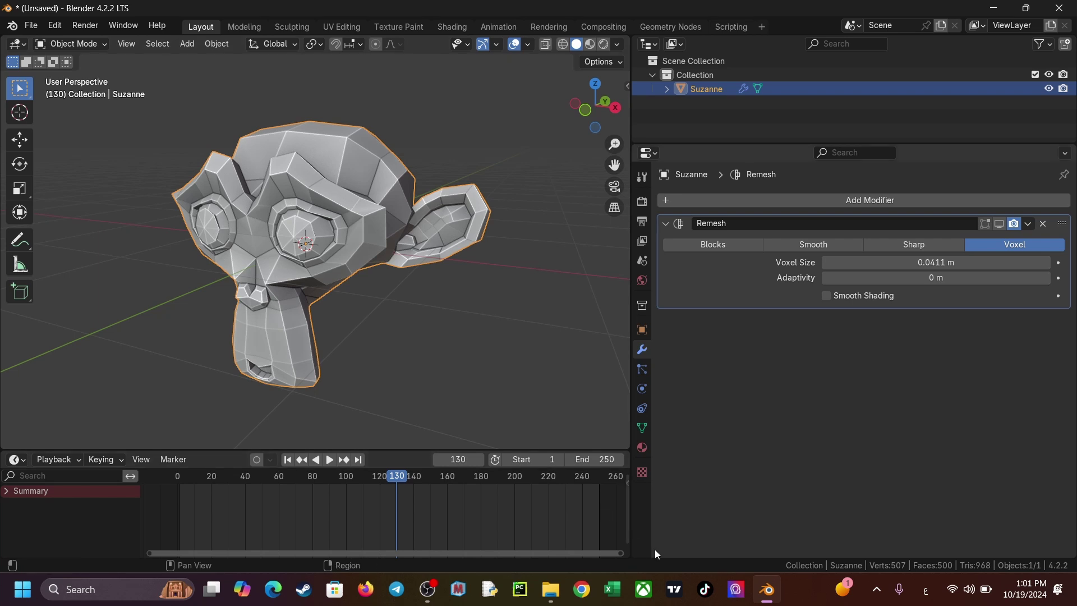
right_click(669, 564)
click(1003, 227)
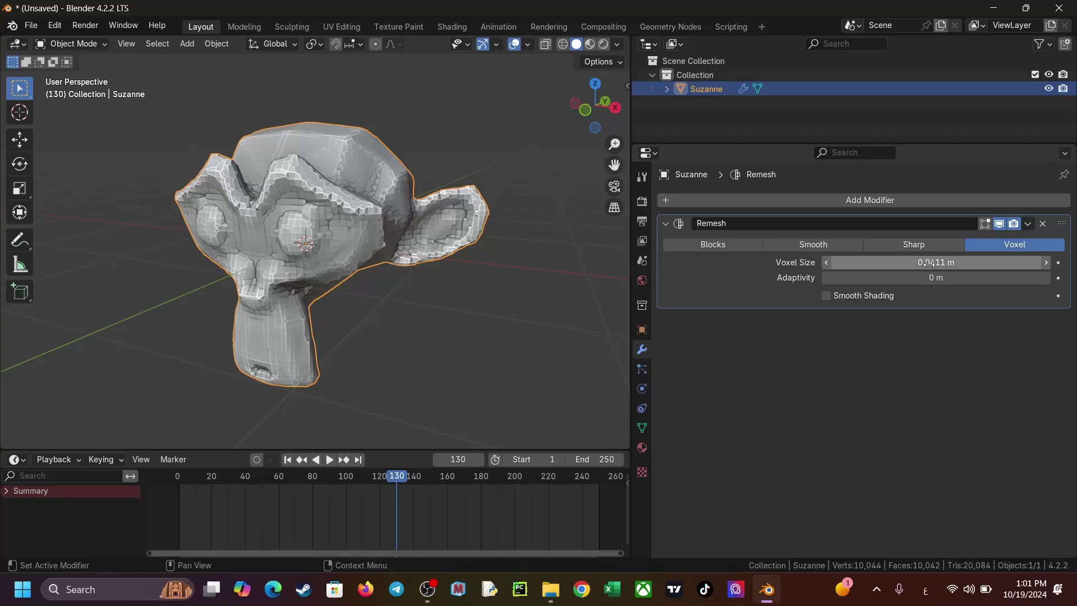
double_click(930, 264)
Step: Enter a 1 m Voxel Size, then step and drag it down to about 0.029 m
text(1)
key(Return)
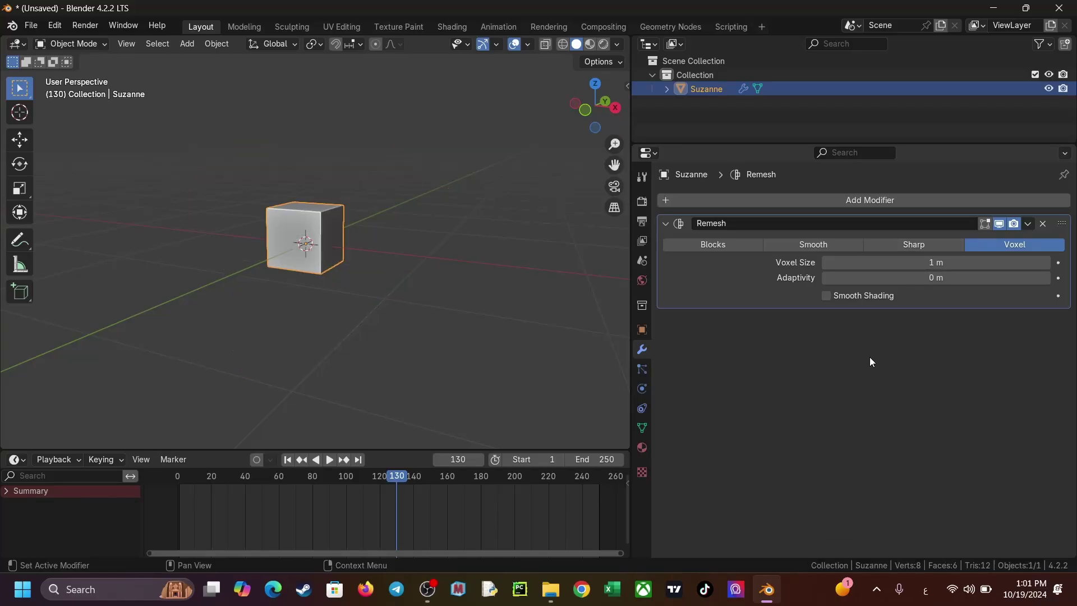
click(827, 262)
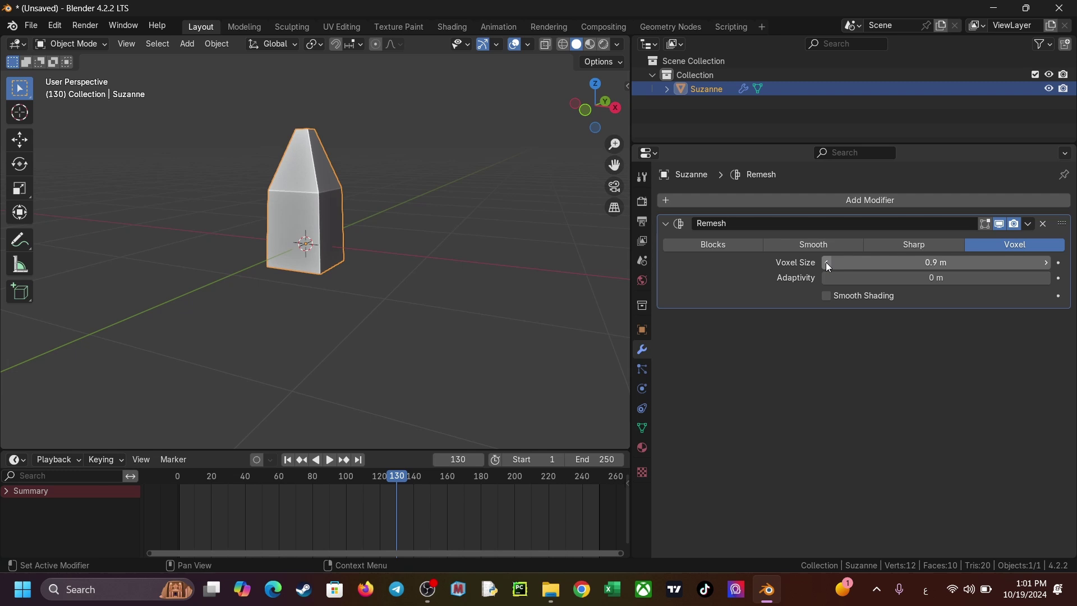
click(827, 262)
click(827, 262)
click(827, 262)
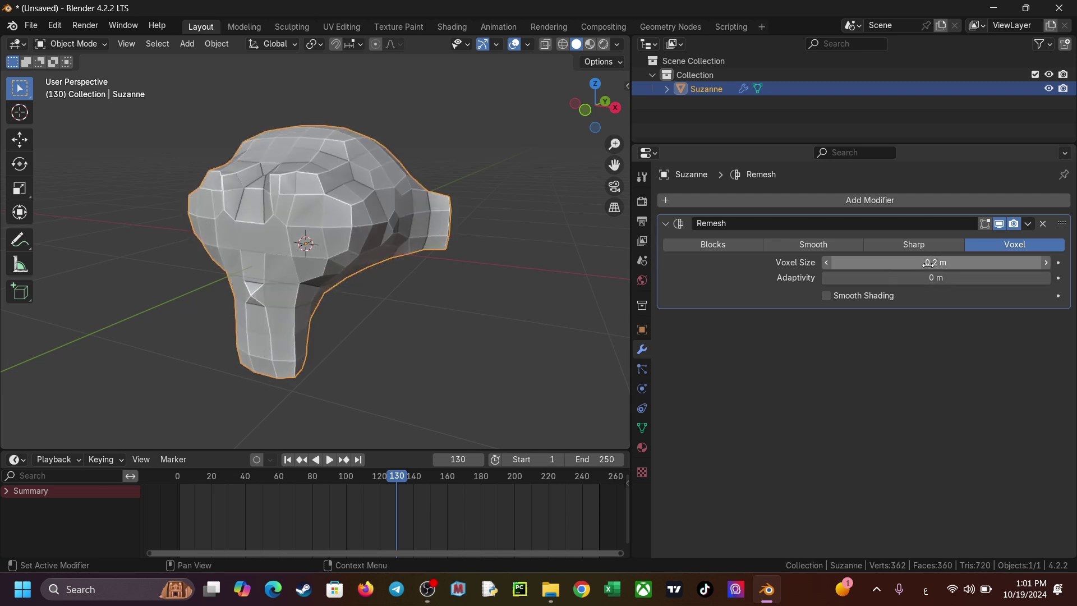
drag(934, 264, 864, 263)
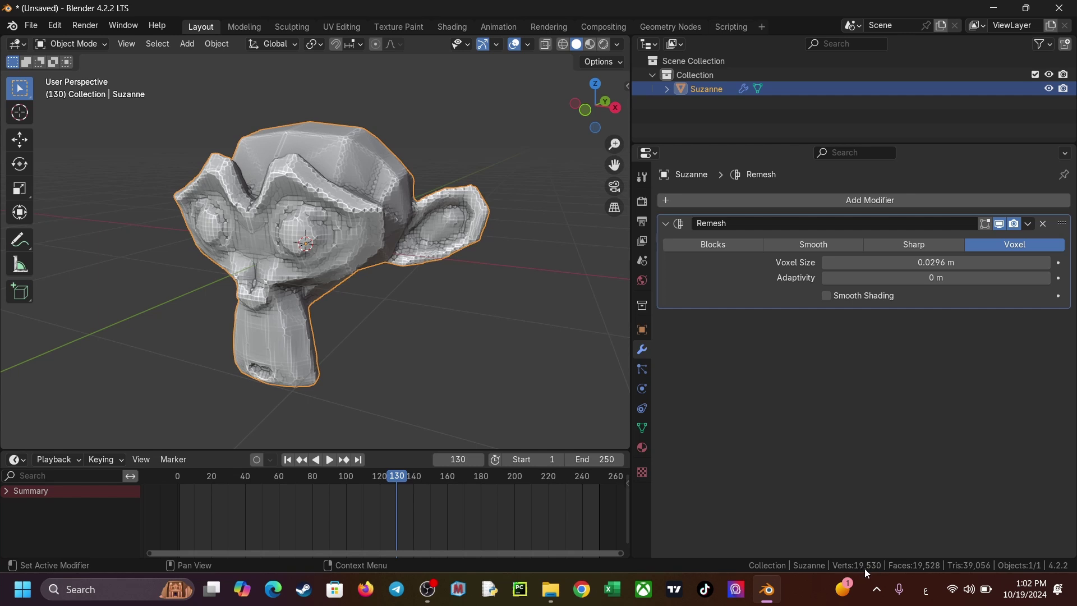
middle_drag(359, 297, 423, 296)
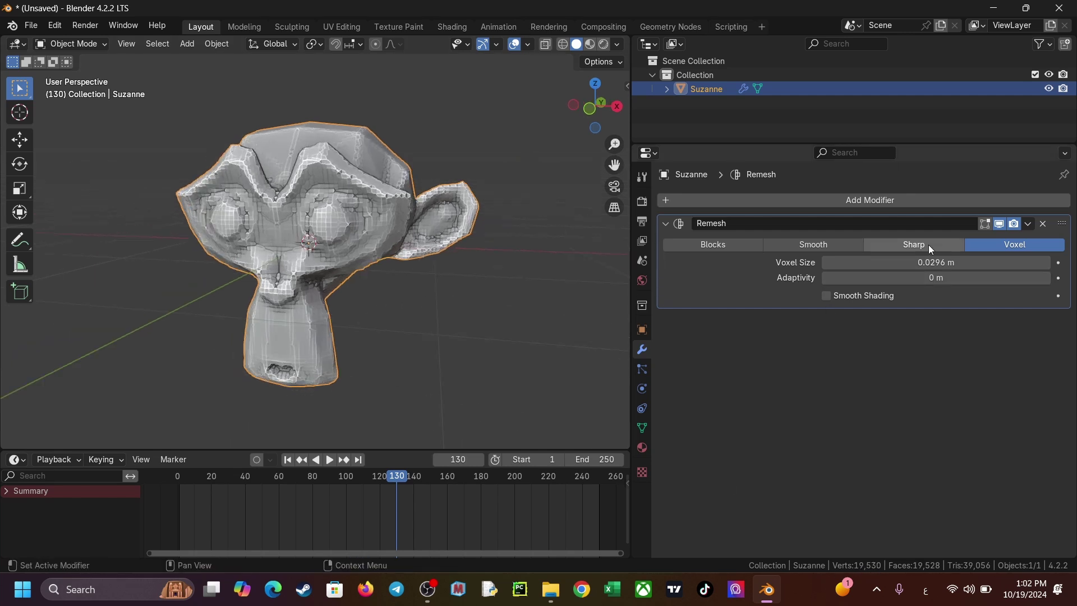
mouse_move(935, 262)
mouse_down()
mouse_move(920, 262)
mouse_move(932, 263)
mouse_up()
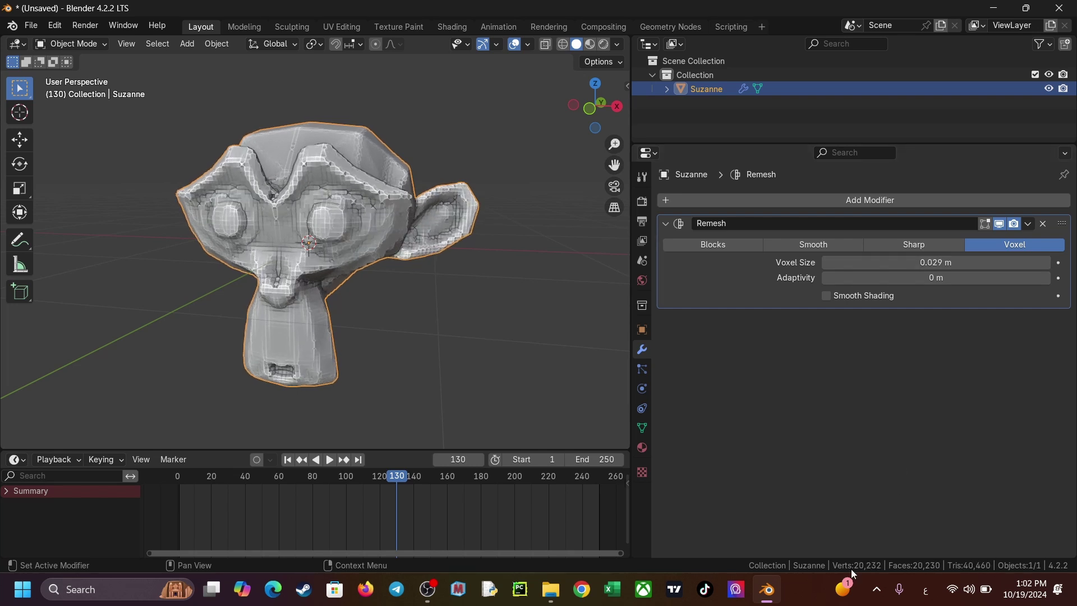
middle_drag(395, 290, 419, 291)
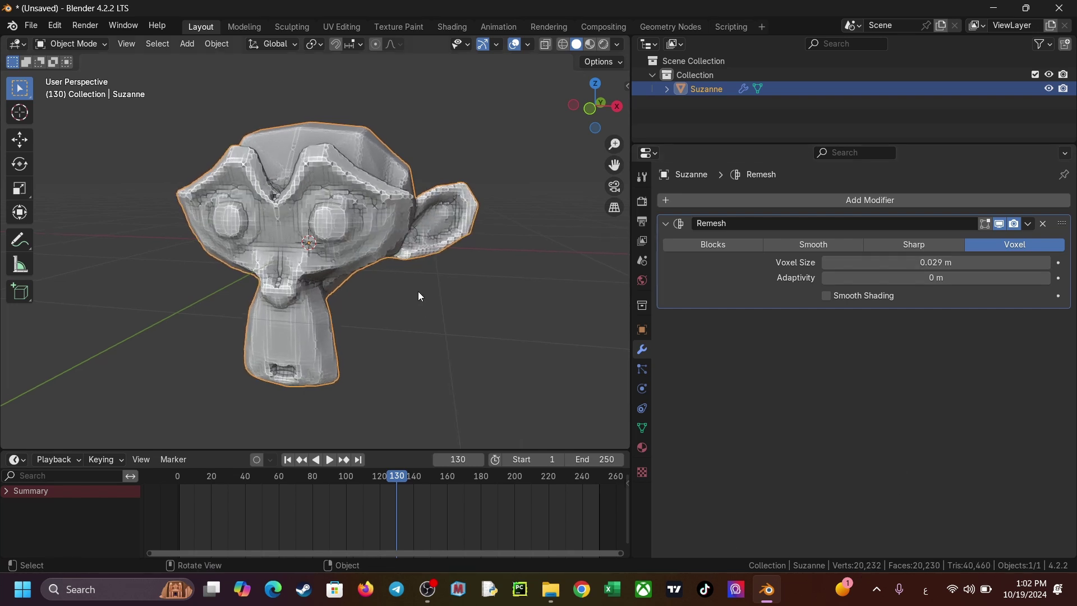
Step: Apply the Remesh modifier, making Suzanne a permanent 20,232-vertex mesh
click(1029, 224)
click(1001, 237)
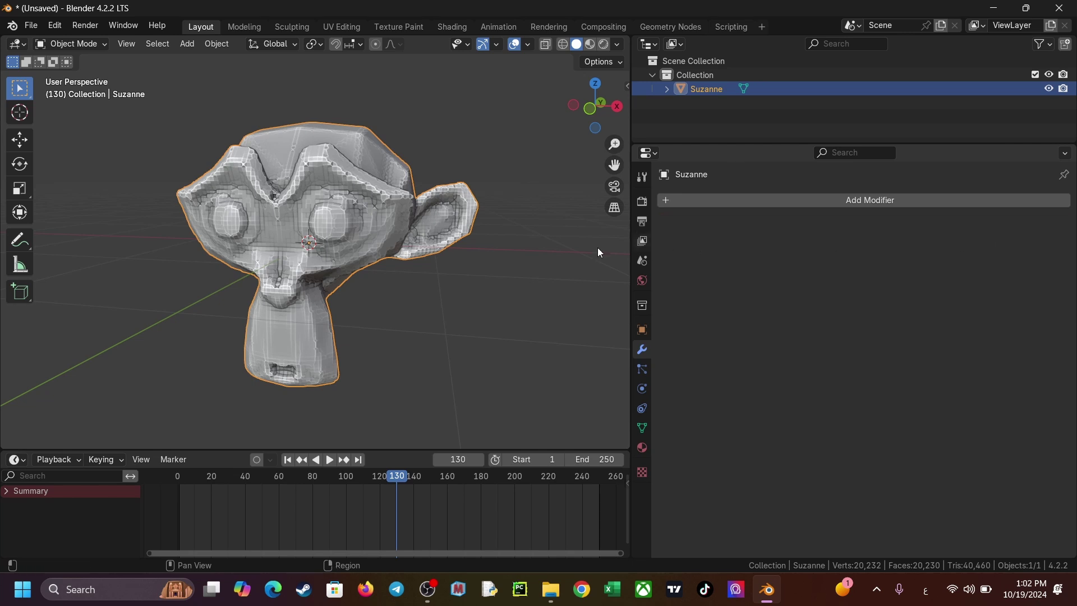
middle_drag(597, 247, 526, 244)
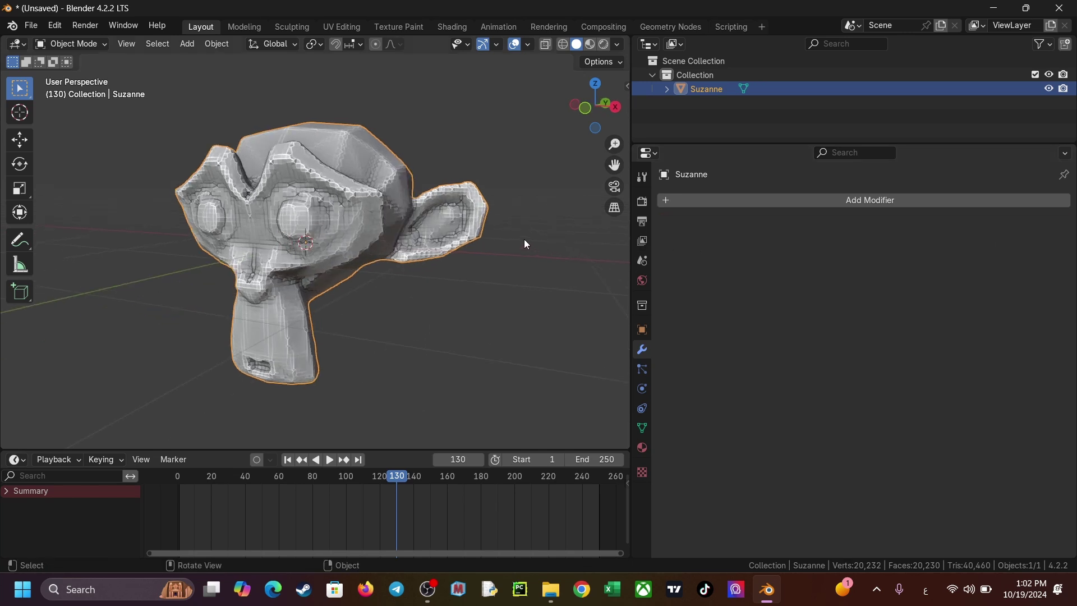
mouse_move(417, 254)
middle_down()
mouse_move(481, 281)
mouse_move(368, 294)
mouse_move(386, 283)
middle_up()
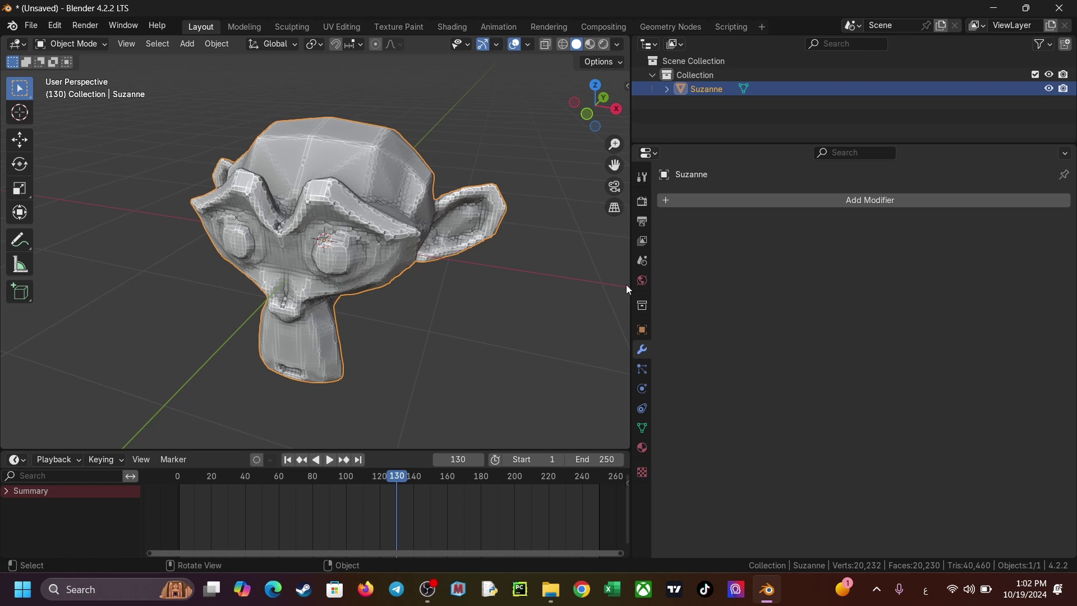
Step: Make the 3D viewport wider and taller on screen
drag(631, 288, 824, 292)
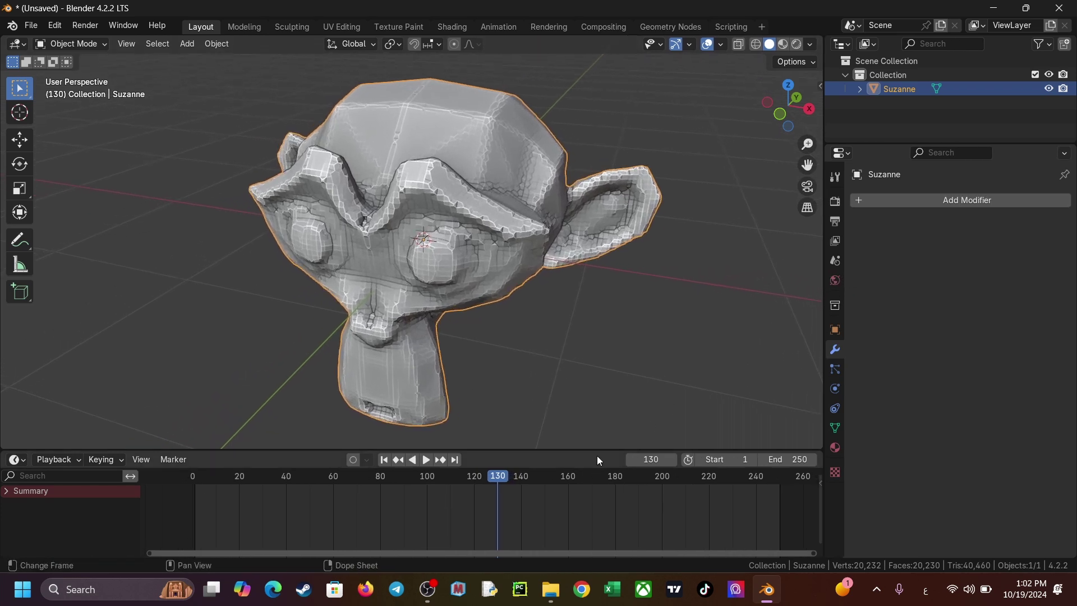
drag(607, 451, 606, 525)
middle_drag(537, 414, 516, 341)
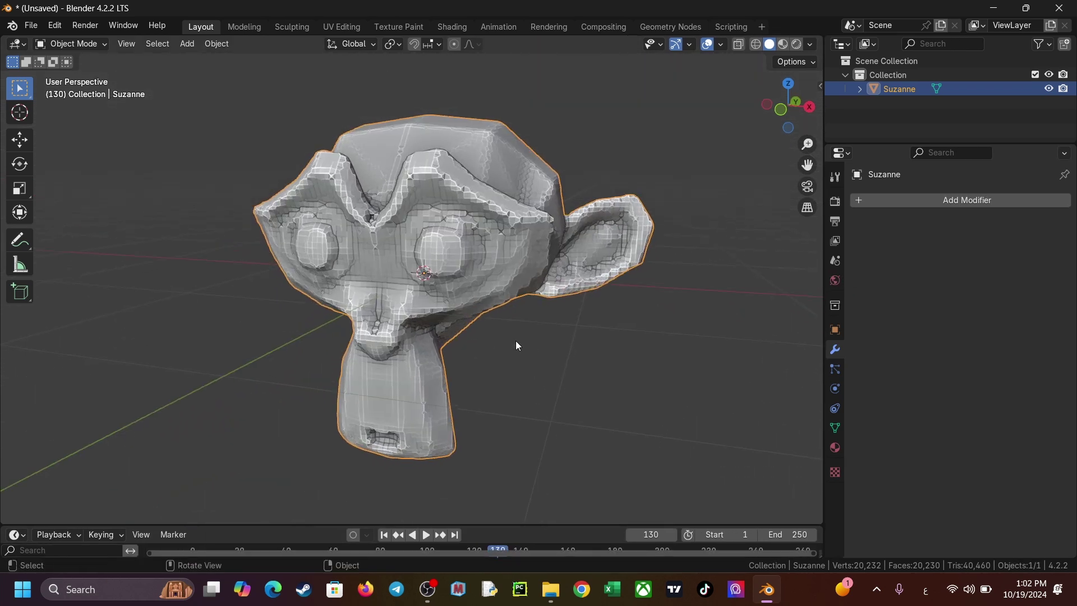
key(ctrl+Tab)
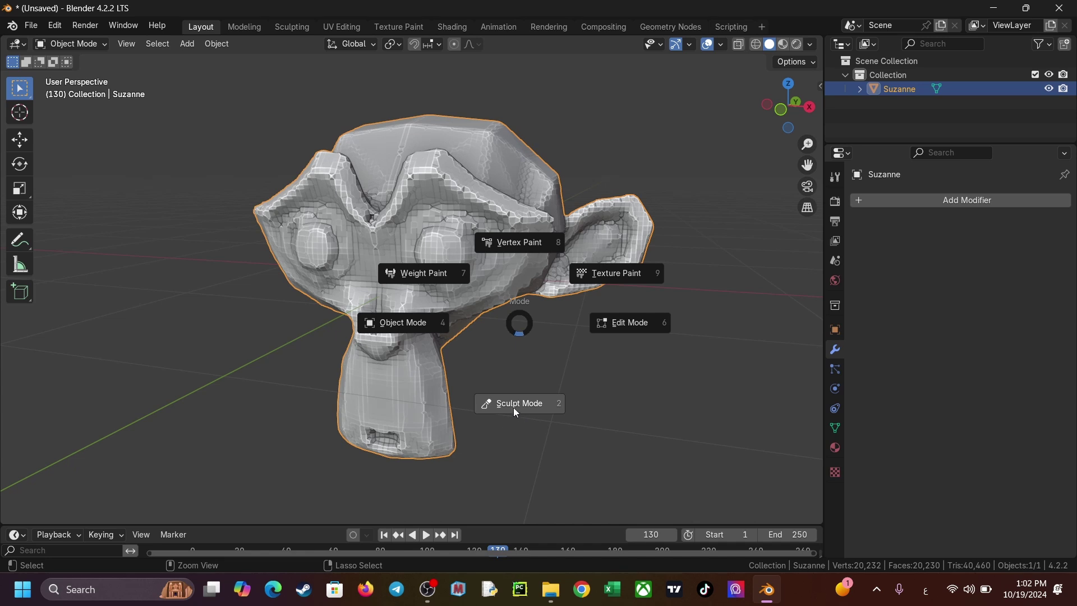
Step: Enter Sculpt Mode, pick the Clay Strips brush and lay first strokes on the head
click(510, 415)
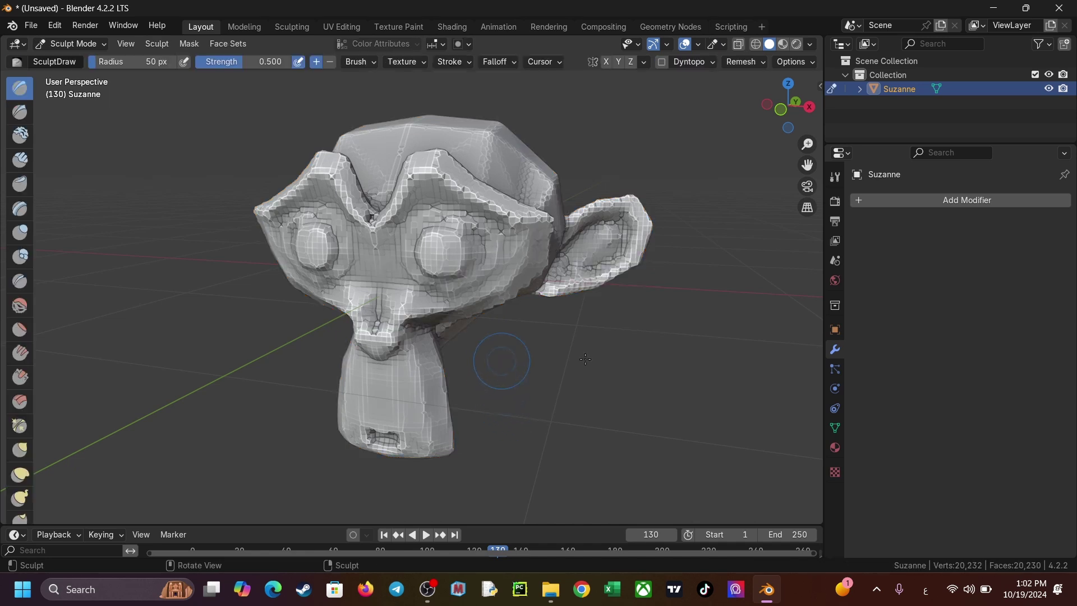
middle_drag(235, 236, 112, 230)
click(20, 160)
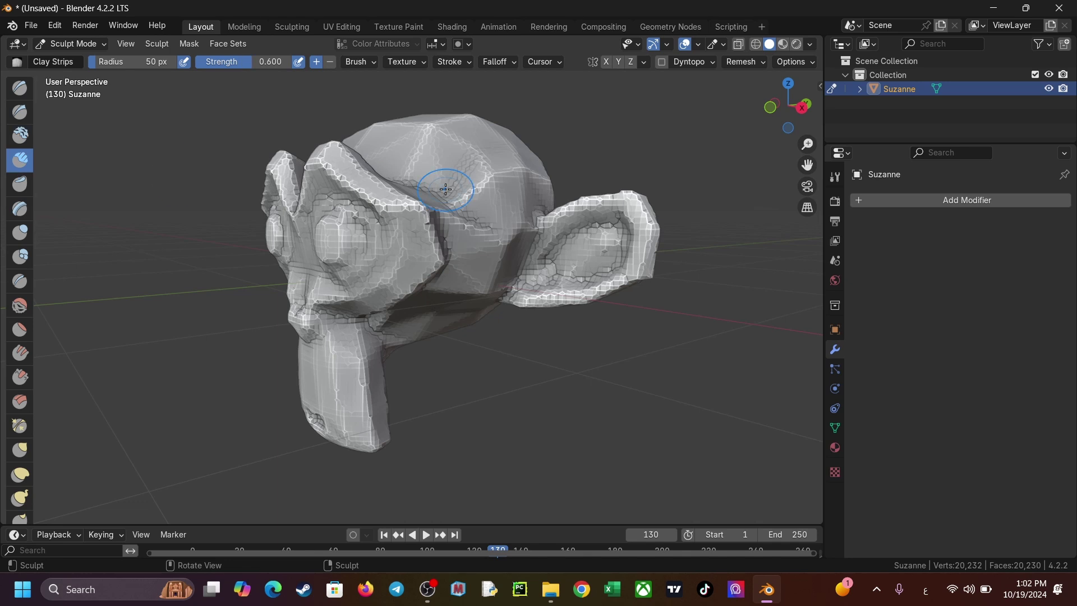
middle_drag(432, 240, 413, 233)
scroll(404, 185, up, 4)
drag(397, 148, 458, 236)
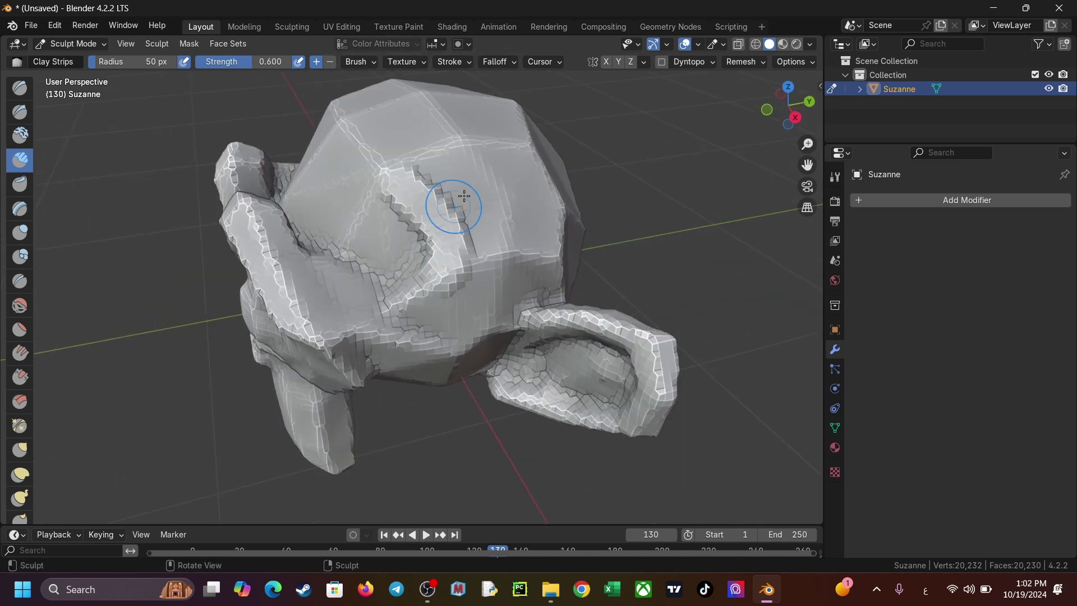
middle_drag(457, 235, 498, 236)
mouse_move(498, 236)
mouse_down()
mouse_move(411, 276)
mouse_move(348, 236)
mouse_up()
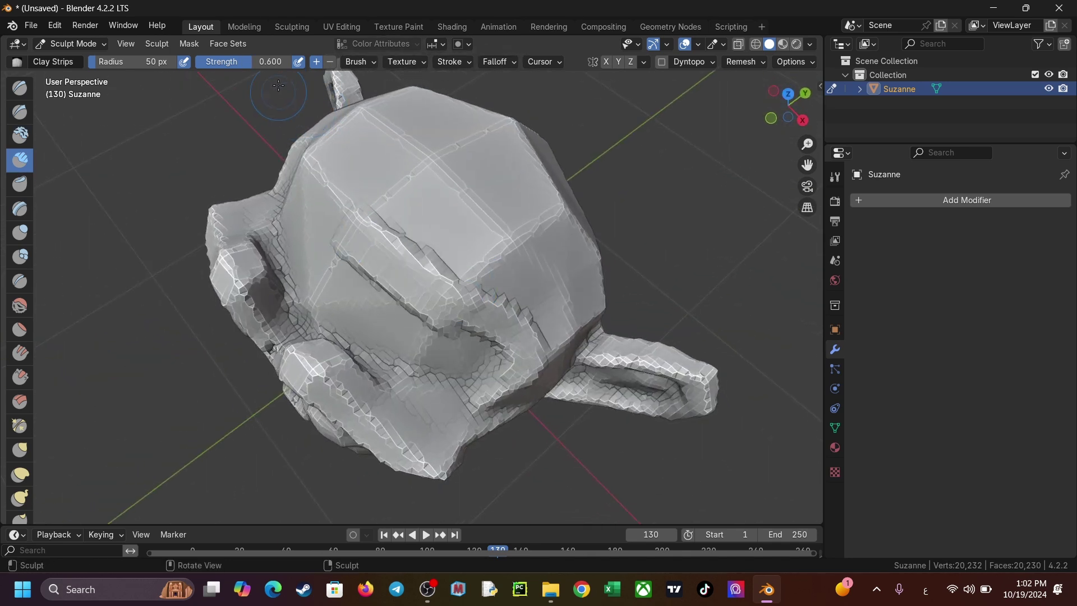
Step: Raise brush Strength to 1.000 and paint clay strips across the brow and forehead
drag(254, 62, 294, 61)
drag(289, 147, 445, 226)
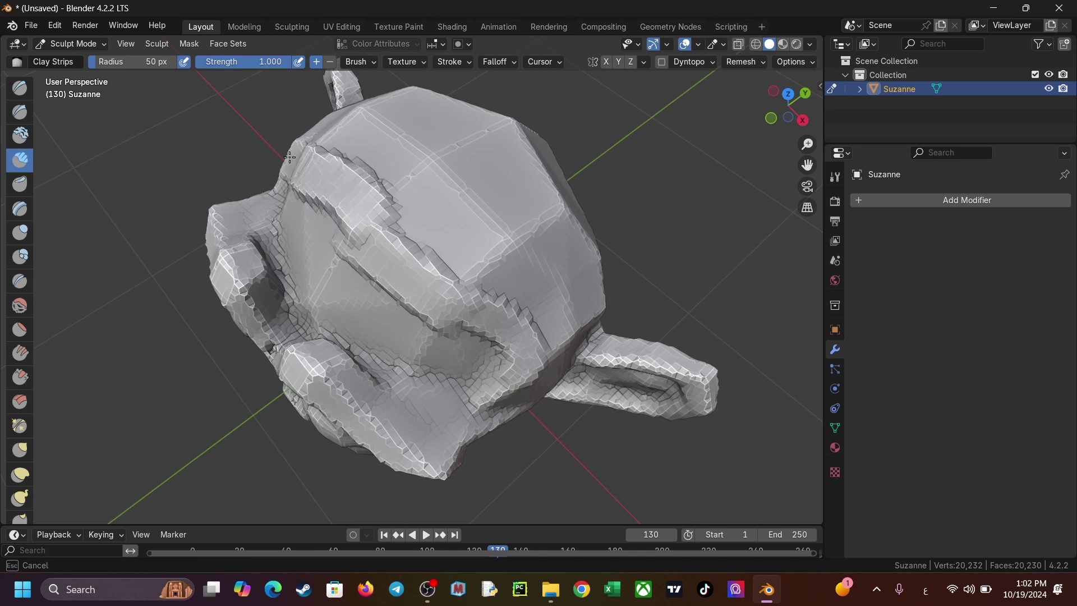
middle_drag(445, 227, 355, 204)
mouse_move(355, 204)
mouse_down()
mouse_move(445, 139)
mouse_move(334, 186)
mouse_move(343, 191)
mouse_up()
middle_drag(343, 191, 325, 211)
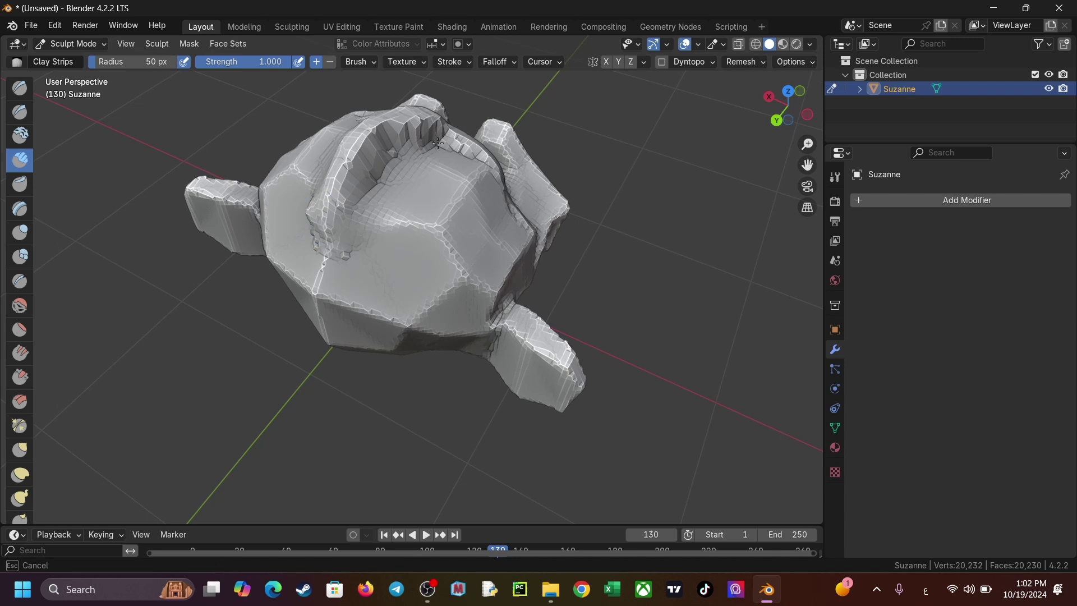
drag(326, 212, 356, 193)
middle_drag(356, 194, 401, 194)
drag(401, 194, 348, 157)
middle_drag(348, 157, 397, 212)
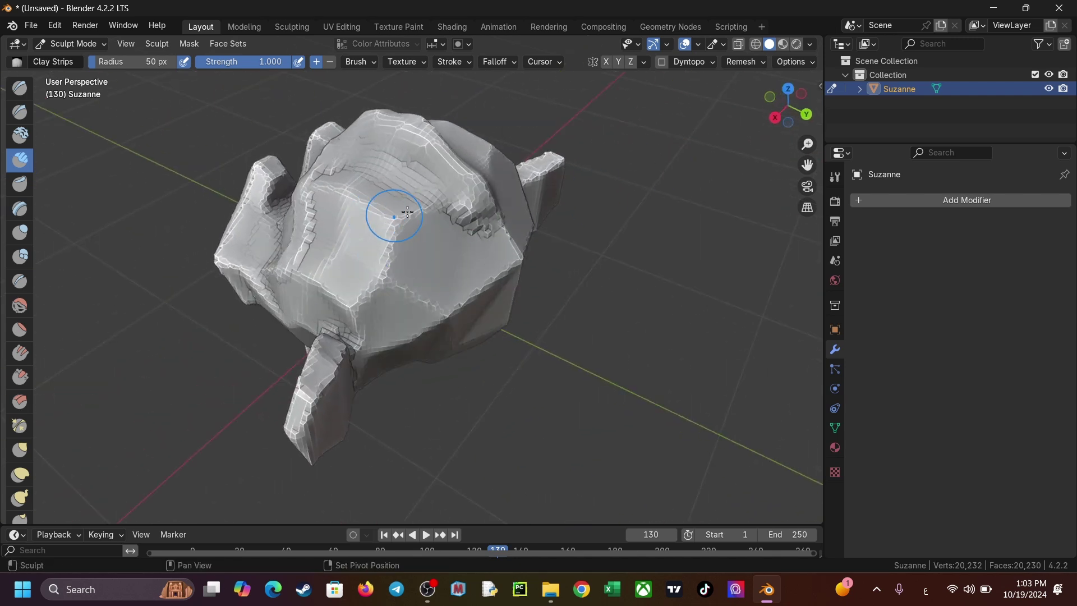
mouse_move(397, 212)
mouse_down()
mouse_move(497, 239)
mouse_move(484, 241)
mouse_up()
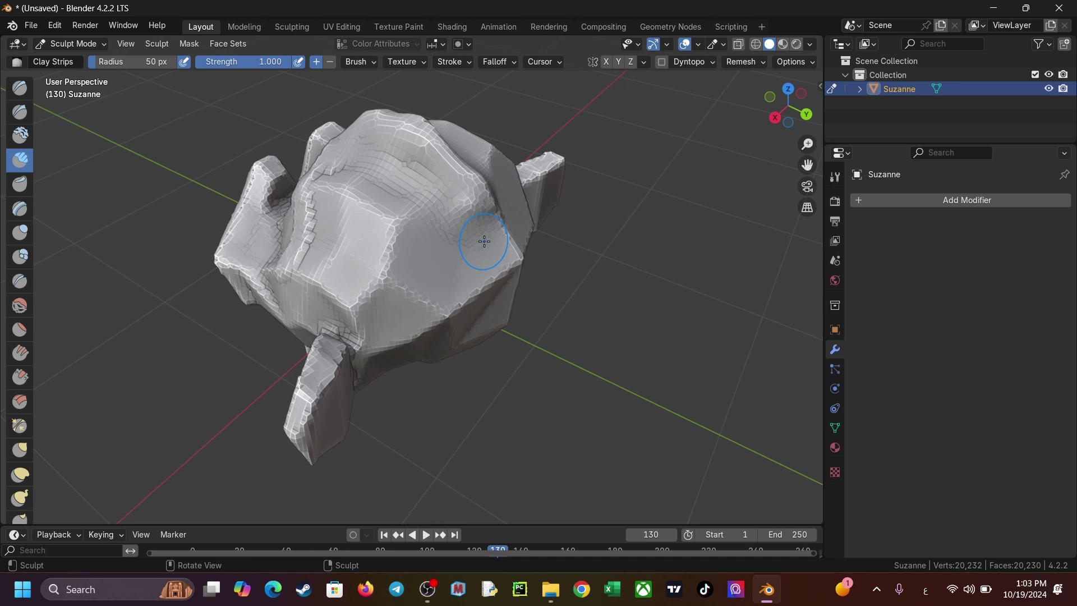